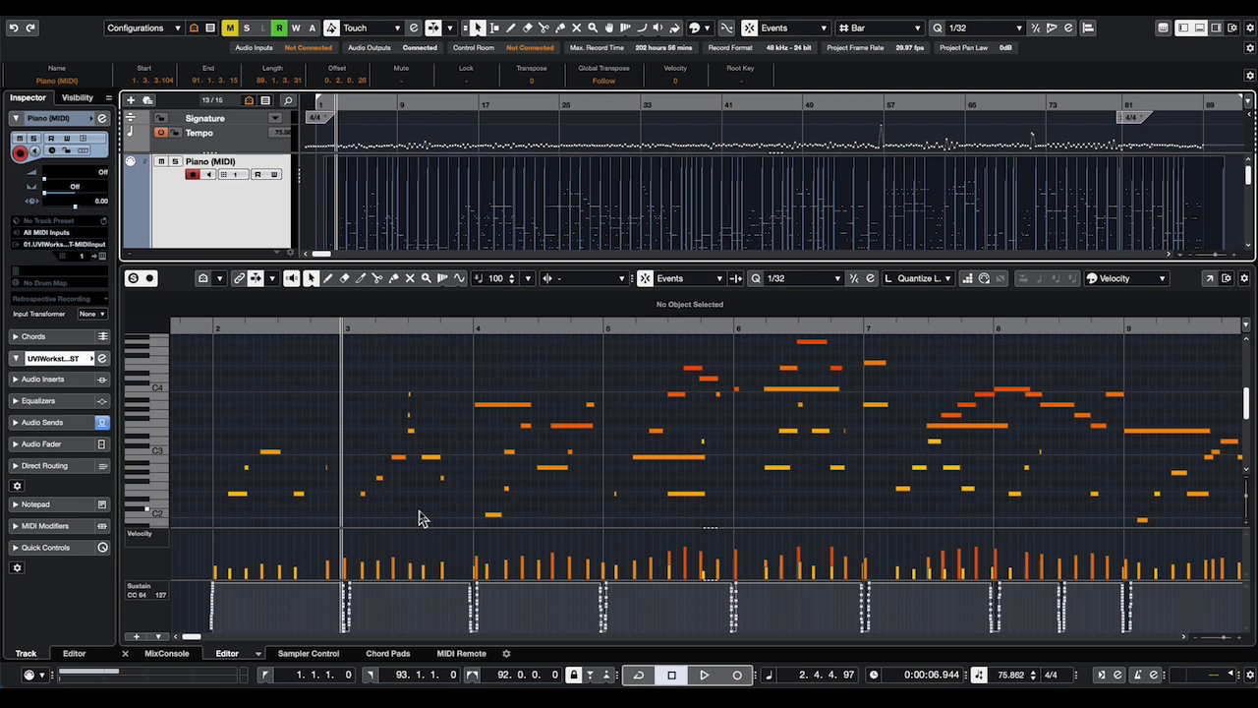
- Run the Replace Pedal with note lengths macro on the piano part, playing a passage before and after the conversion
key("space")
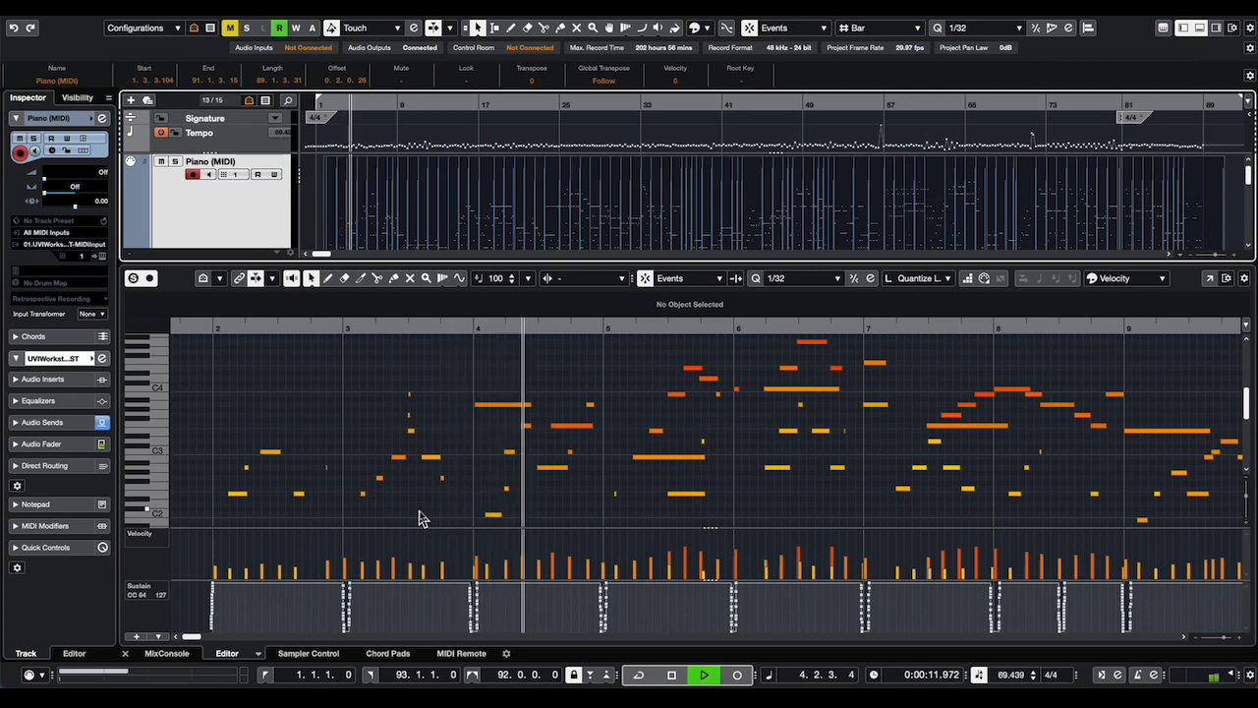
key("space")
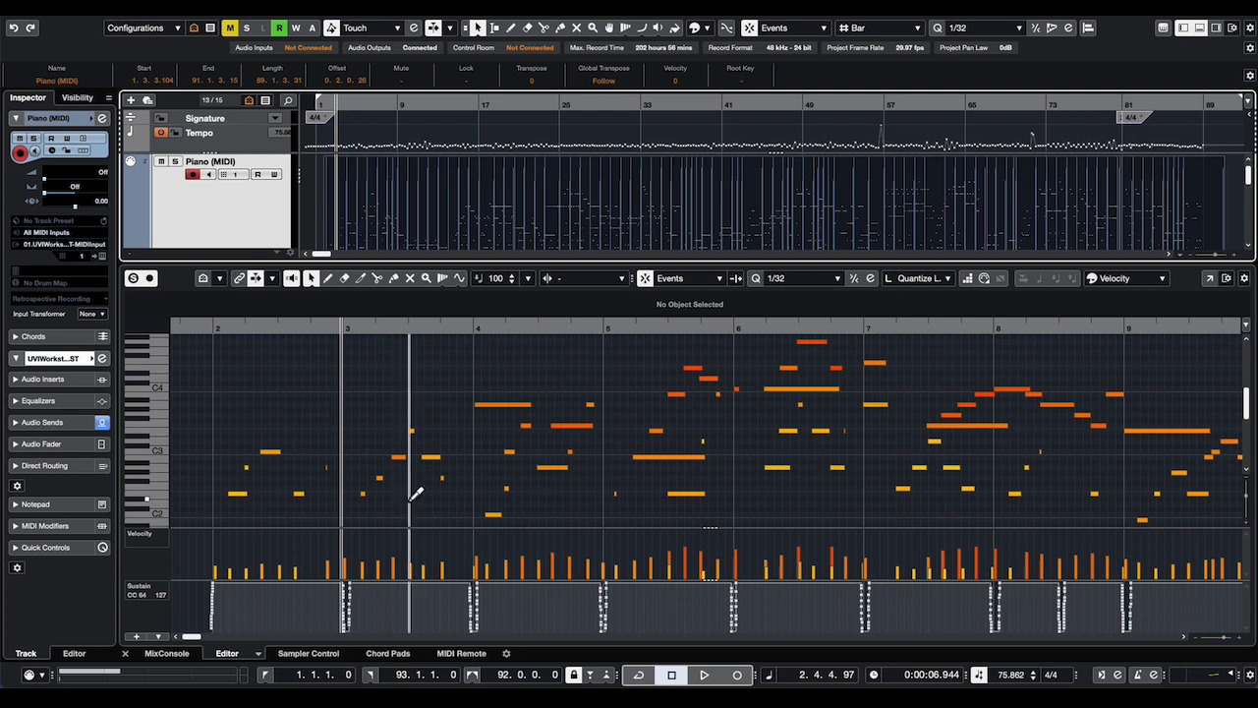
key("alt+p")
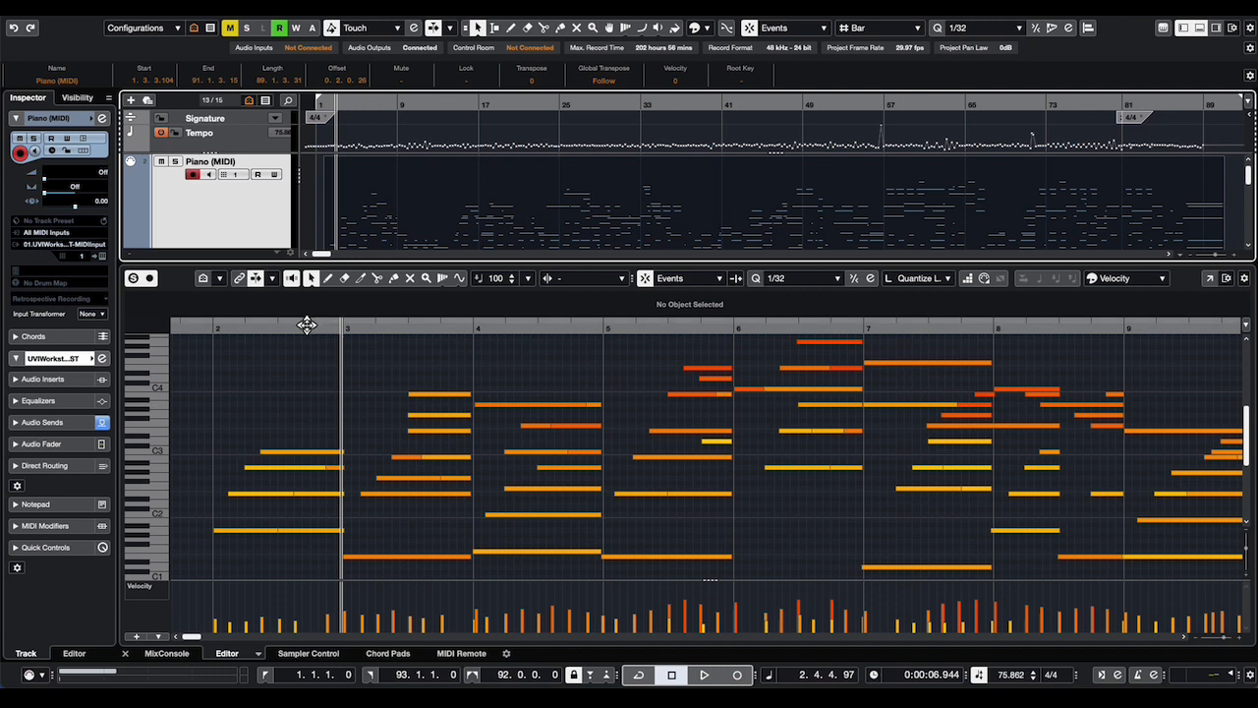
key("space")
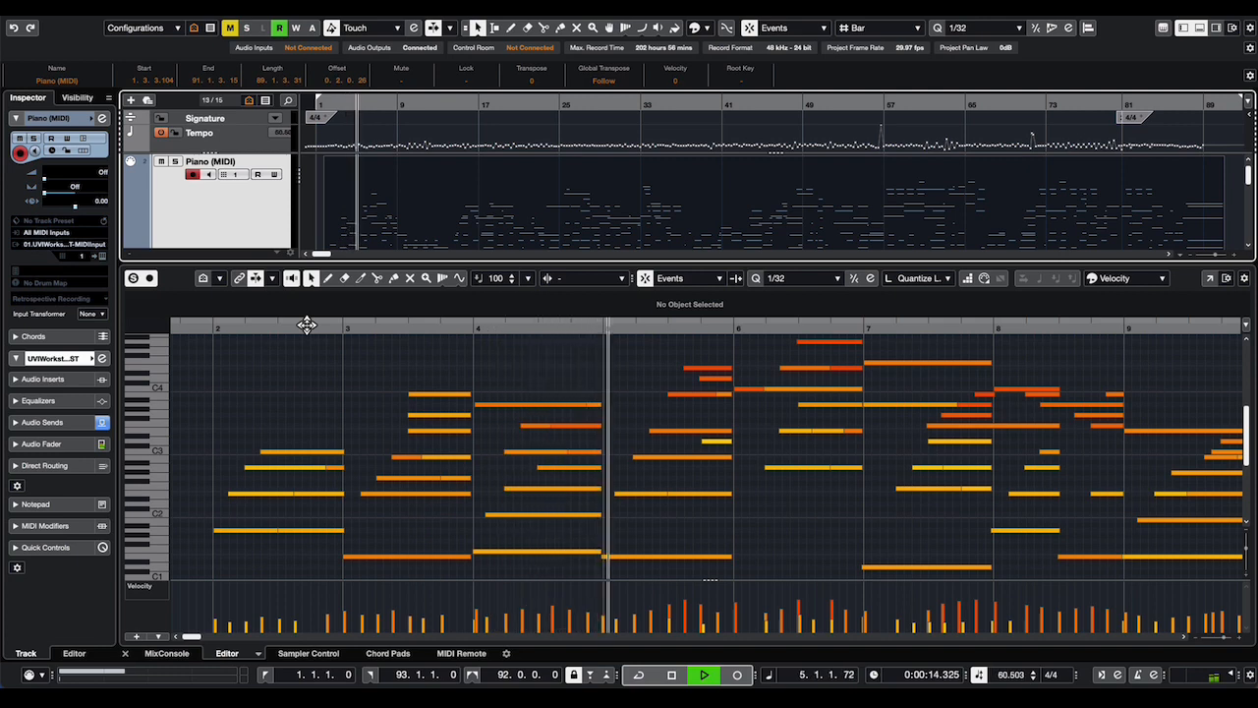
key("space")
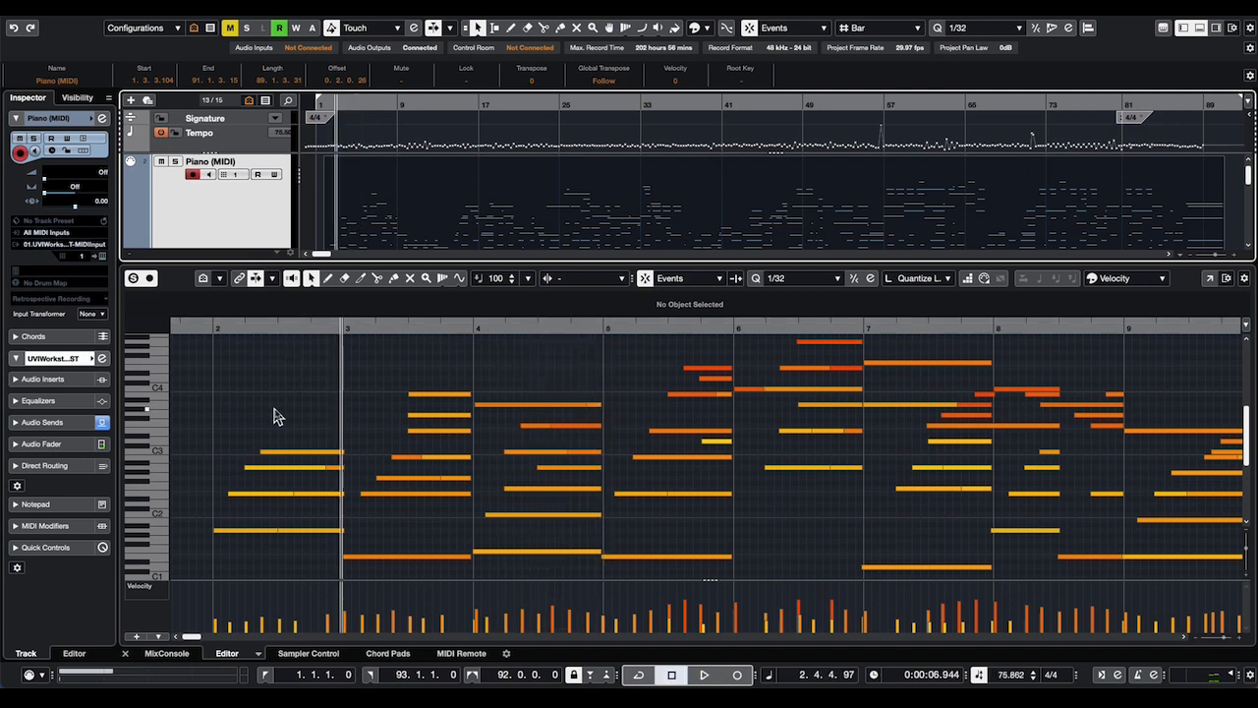
- Undo the pedal replacement and show the Sustain (CC 64) controller lane again below the piano notes
key("ctrl+z")
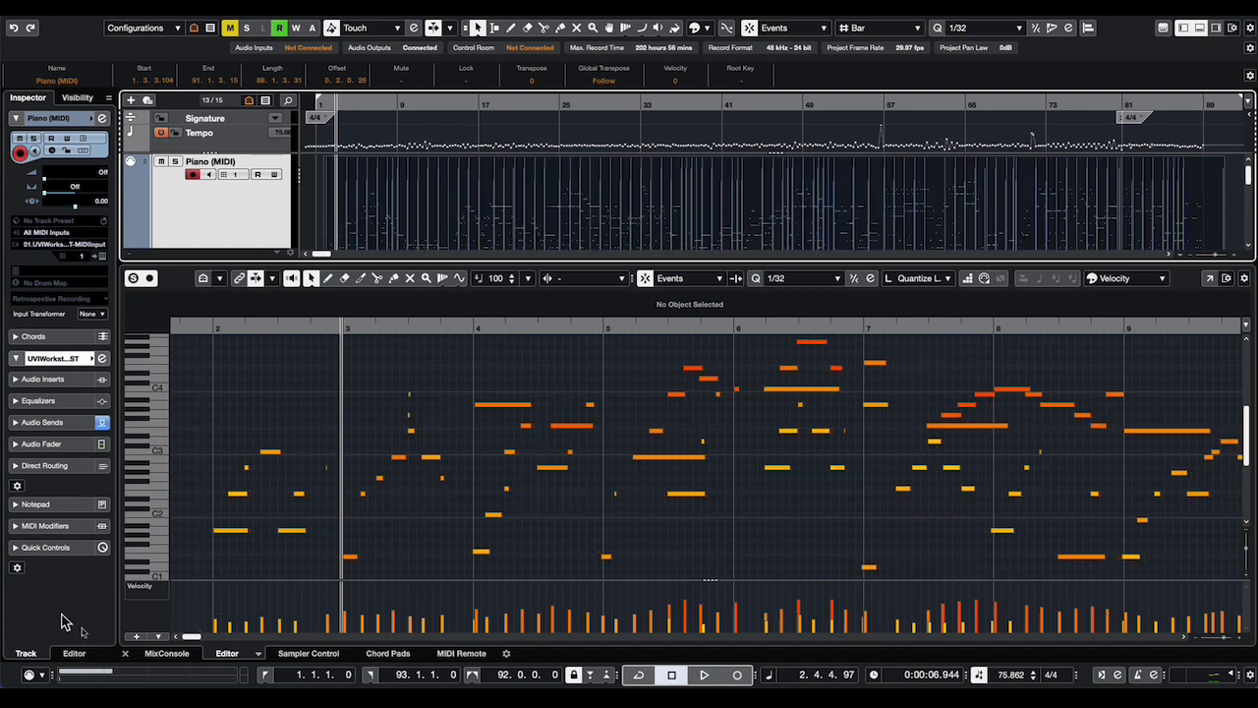
left_click(135, 636)
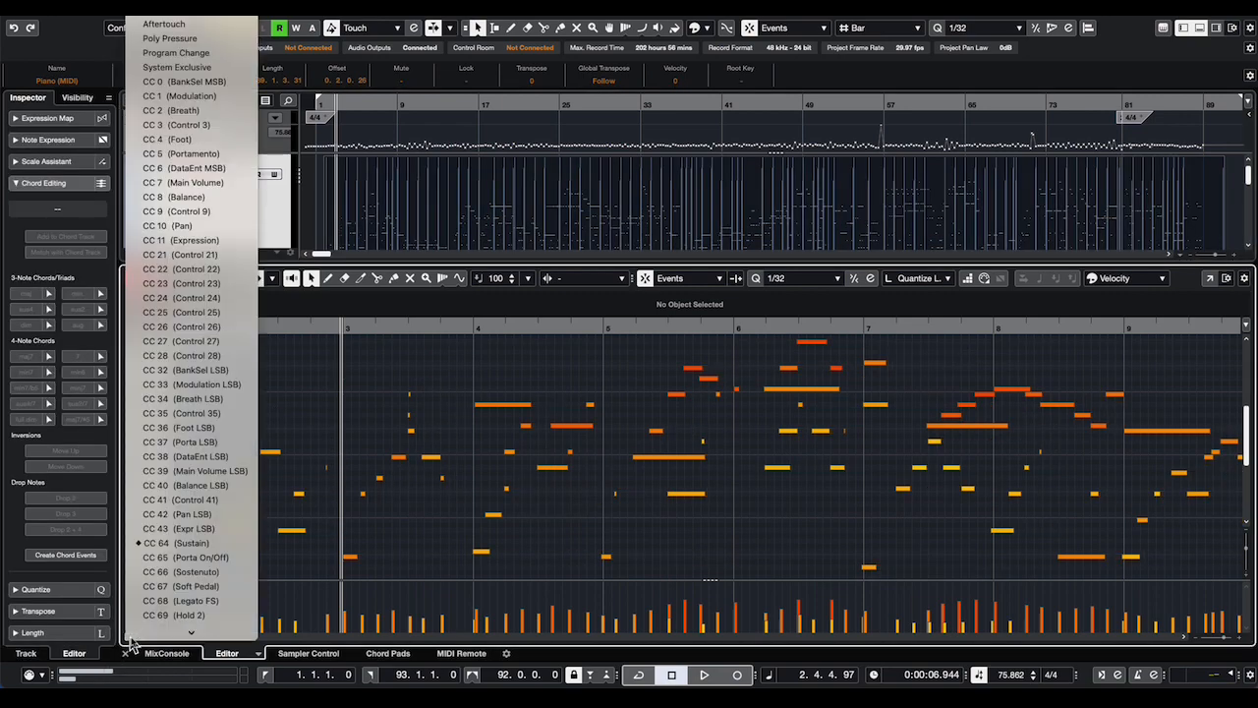
left_click(157, 629)
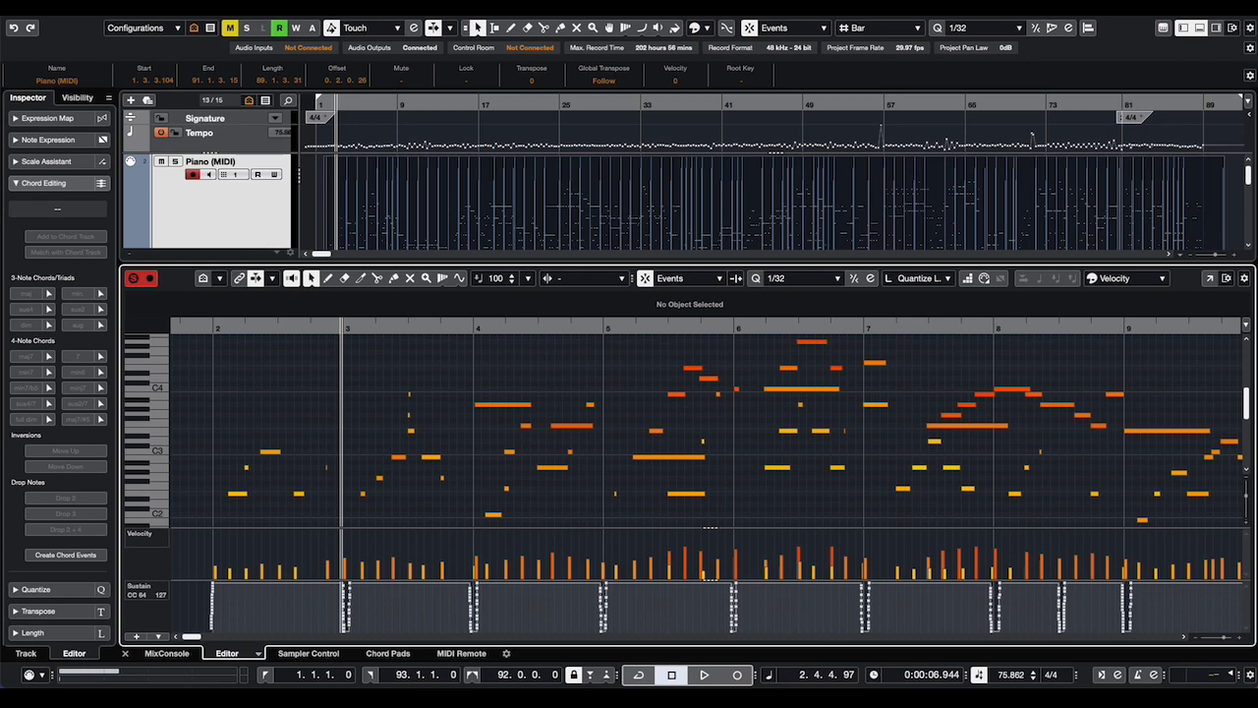
- Open Key Commands with the macros section shown and examine the commands inside the Replace Pedal with note lengths macro
left_click(108, 5)
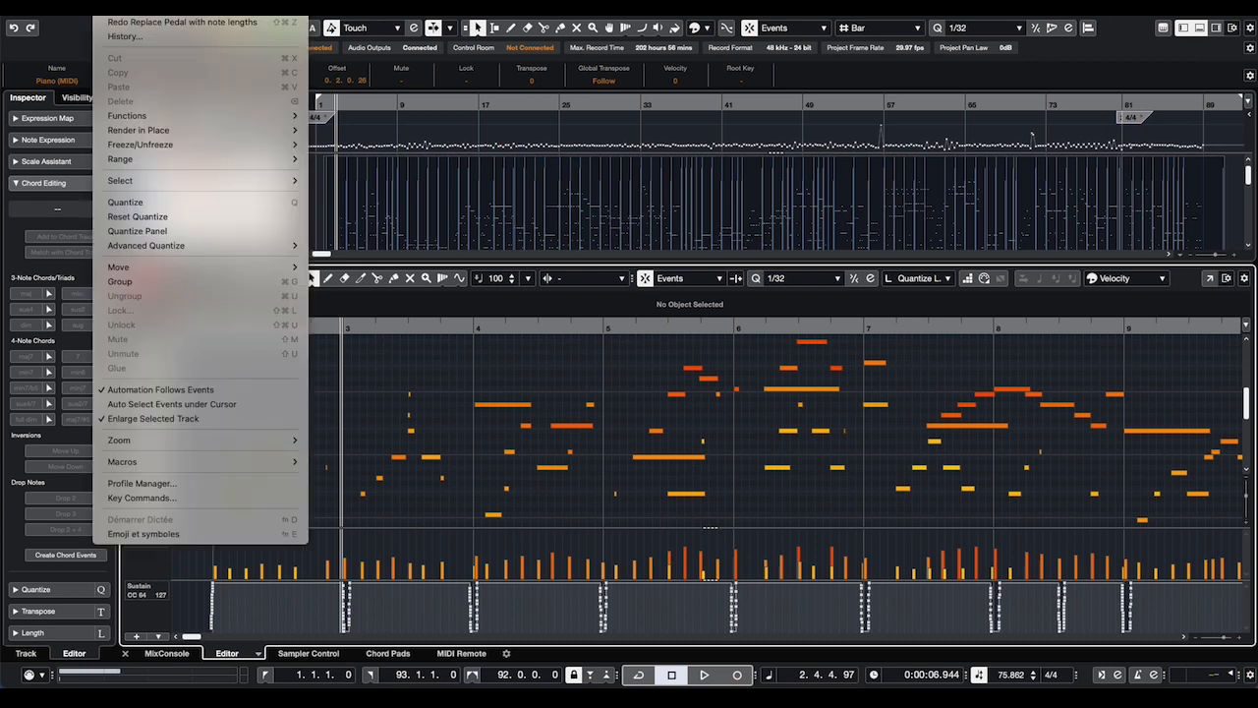
mouse_move(136, 443)
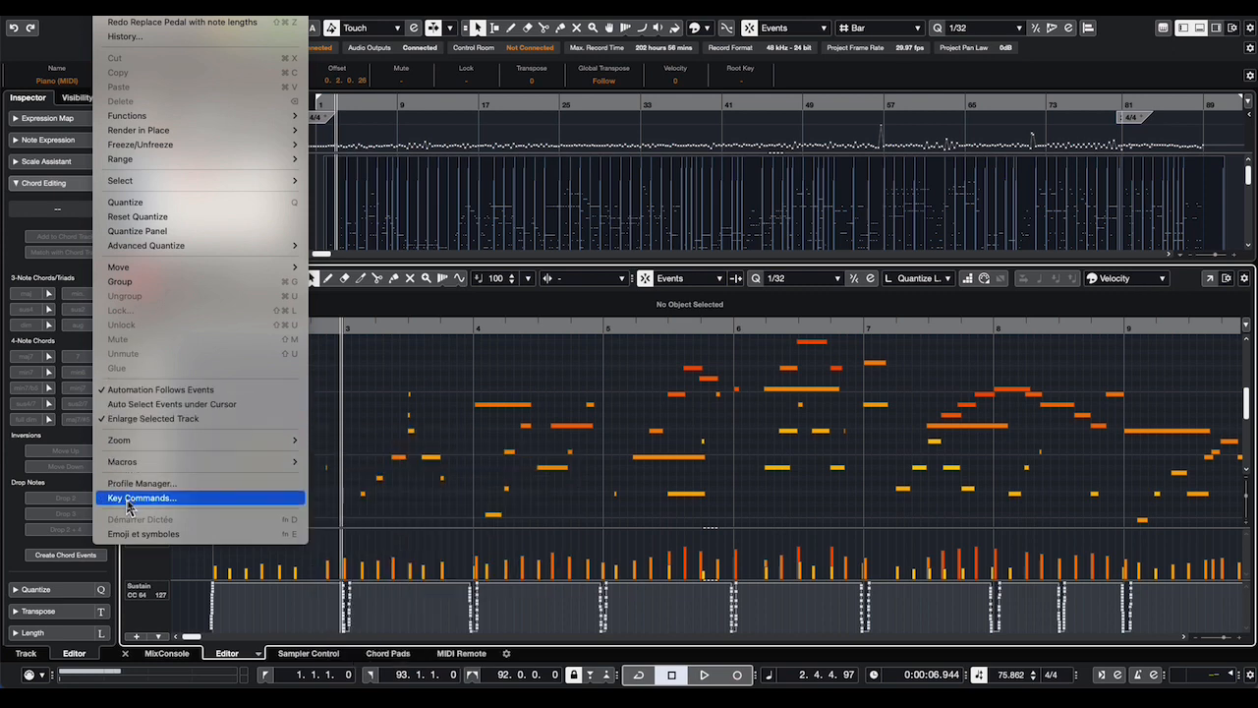
left_click(128, 499)
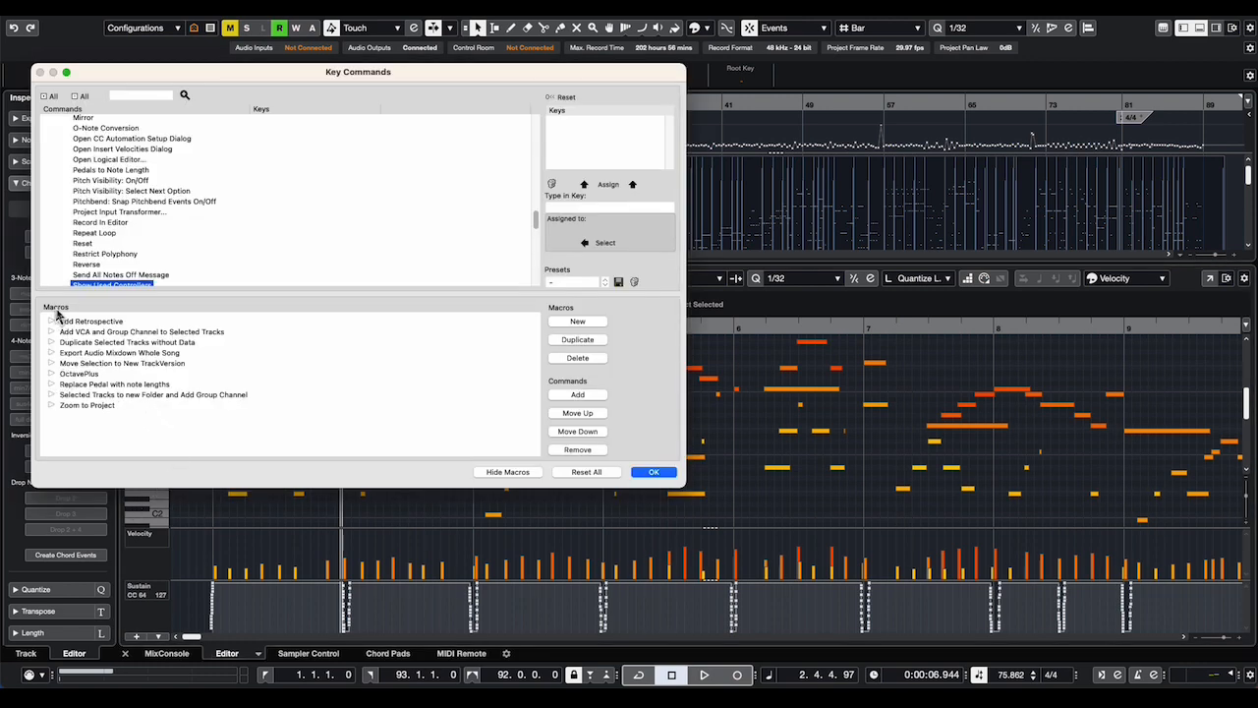
left_click(502, 474)
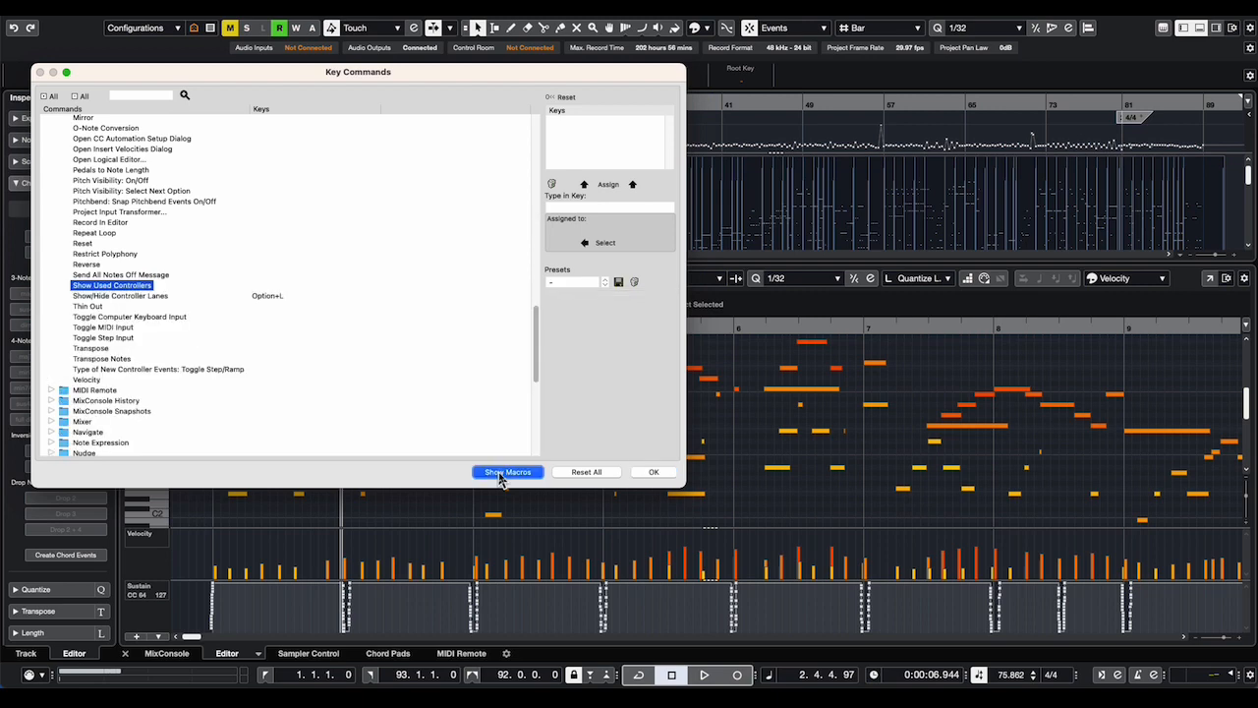
left_click(502, 474)
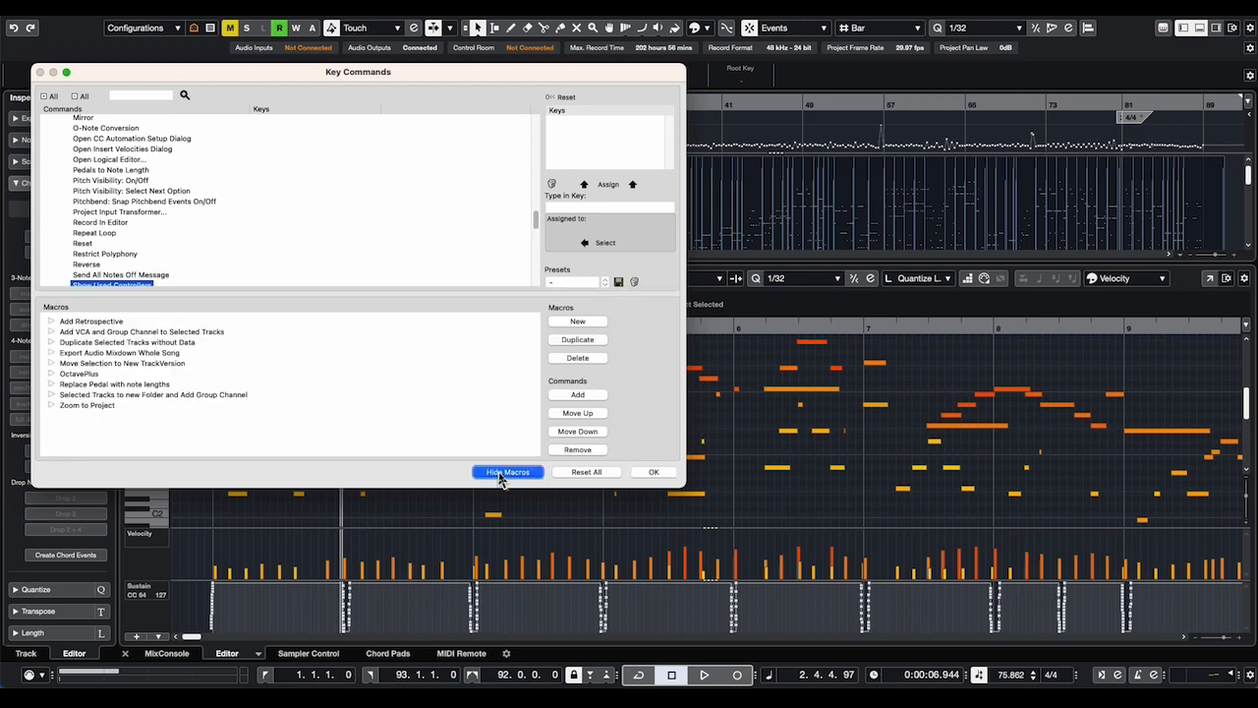
left_click(51, 384)
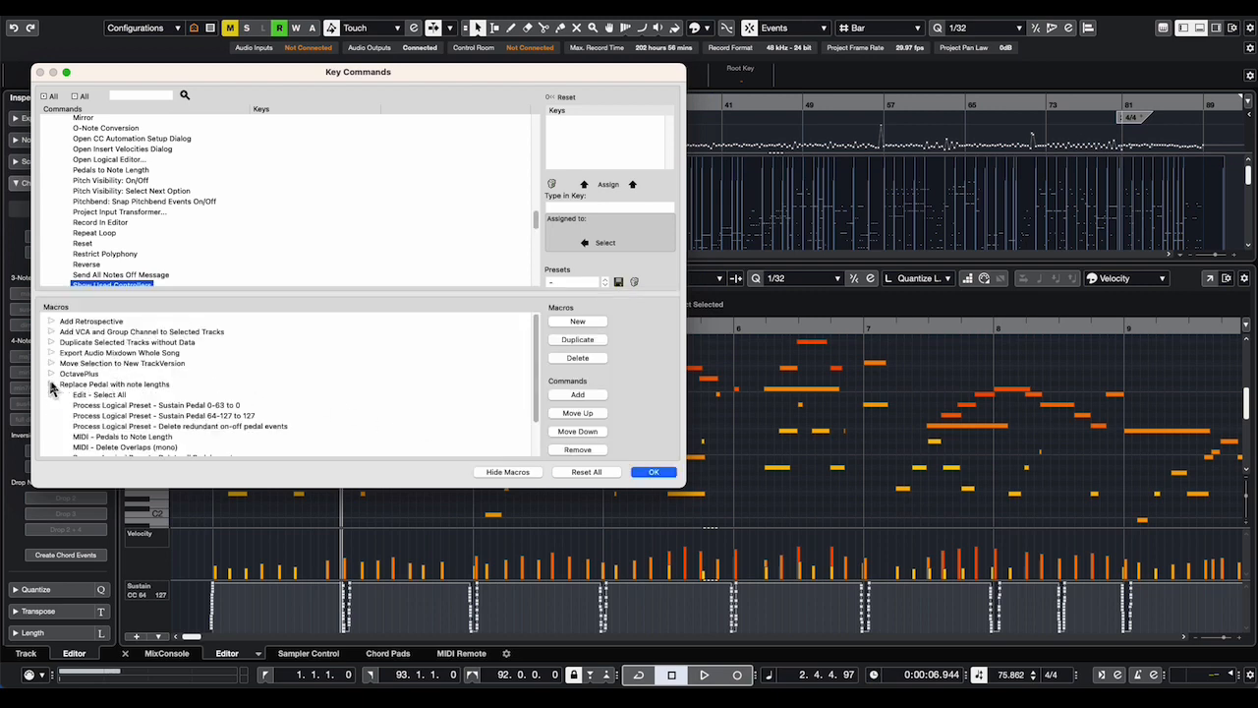
scroll(236, 406, "down", 2)
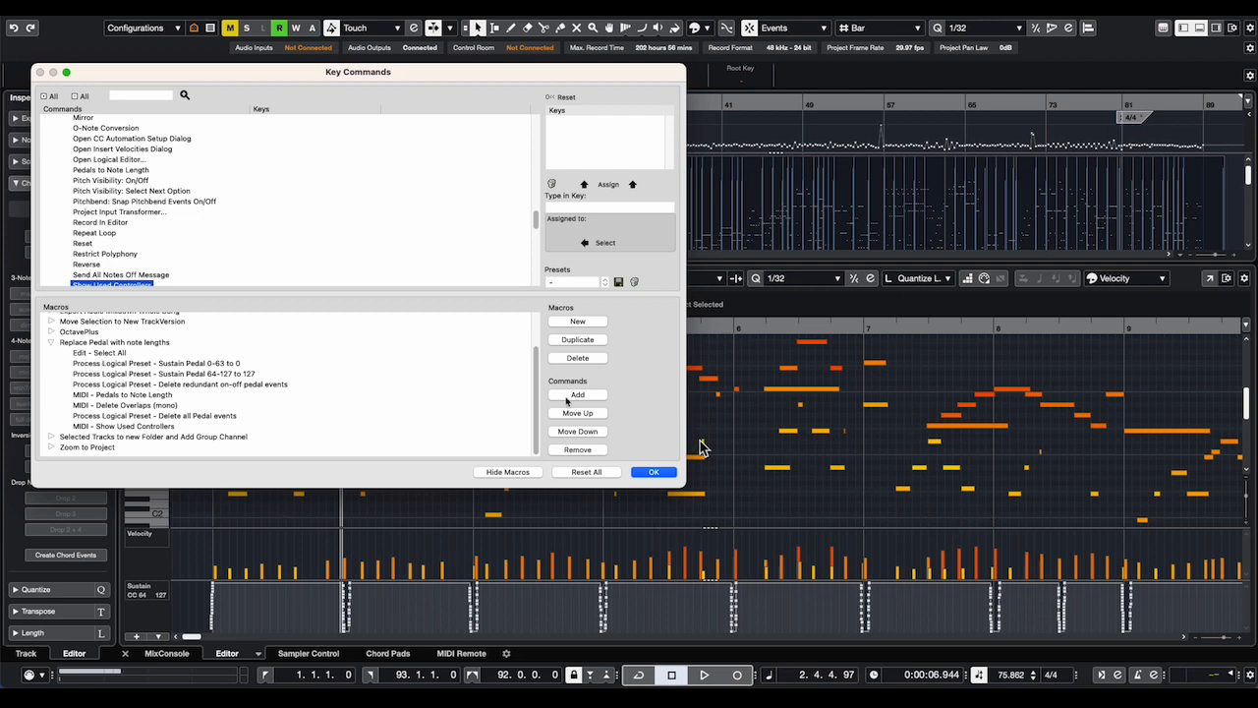
- Search the key commands for "select all" to locate Select All, highlight the Replace Pedal with note lengths macro, and close Key Commands
left_click(154, 94)
left_click(185, 95)
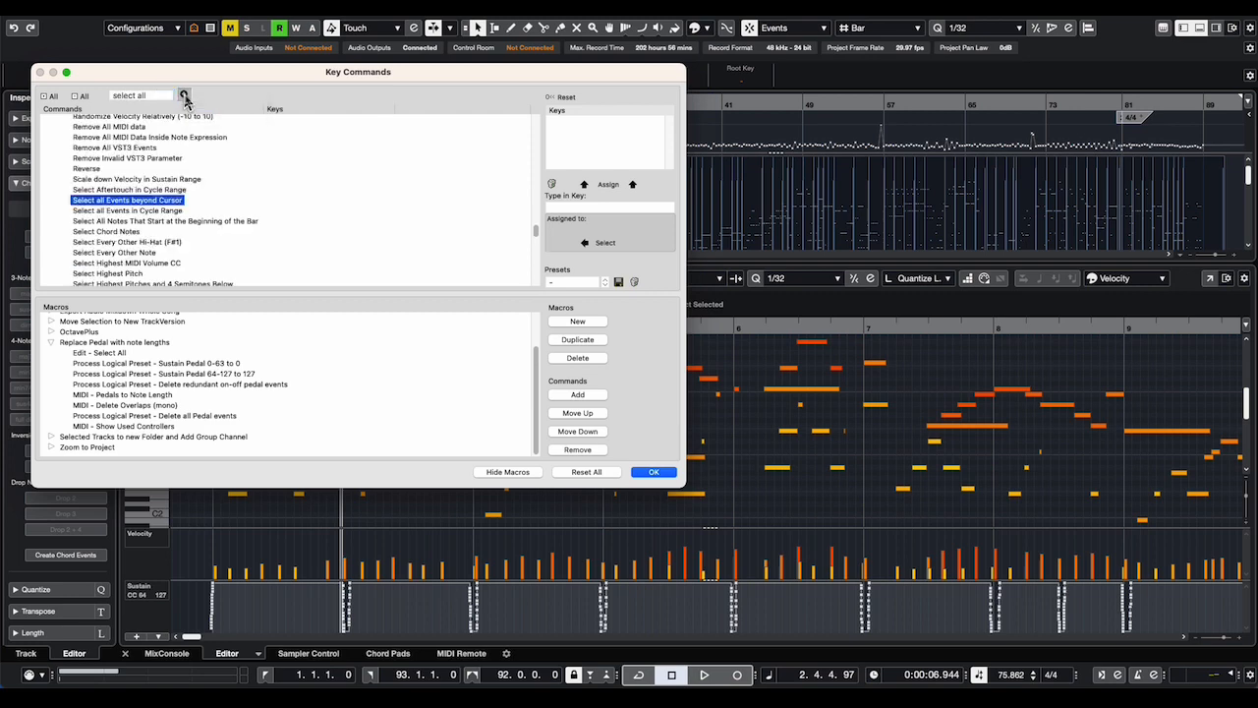
left_click(184, 95)
left_click(185, 96)
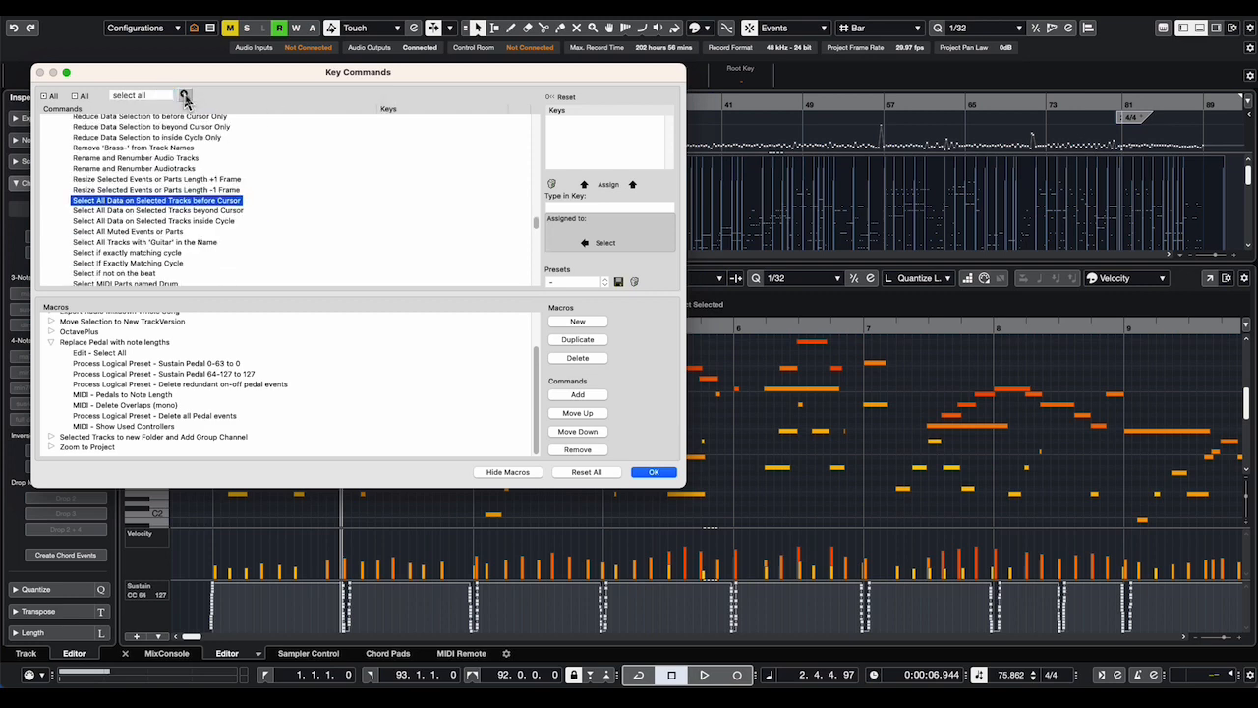
left_click(185, 96)
left_click(185, 96)
left_click(185, 95)
left_click(185, 96)
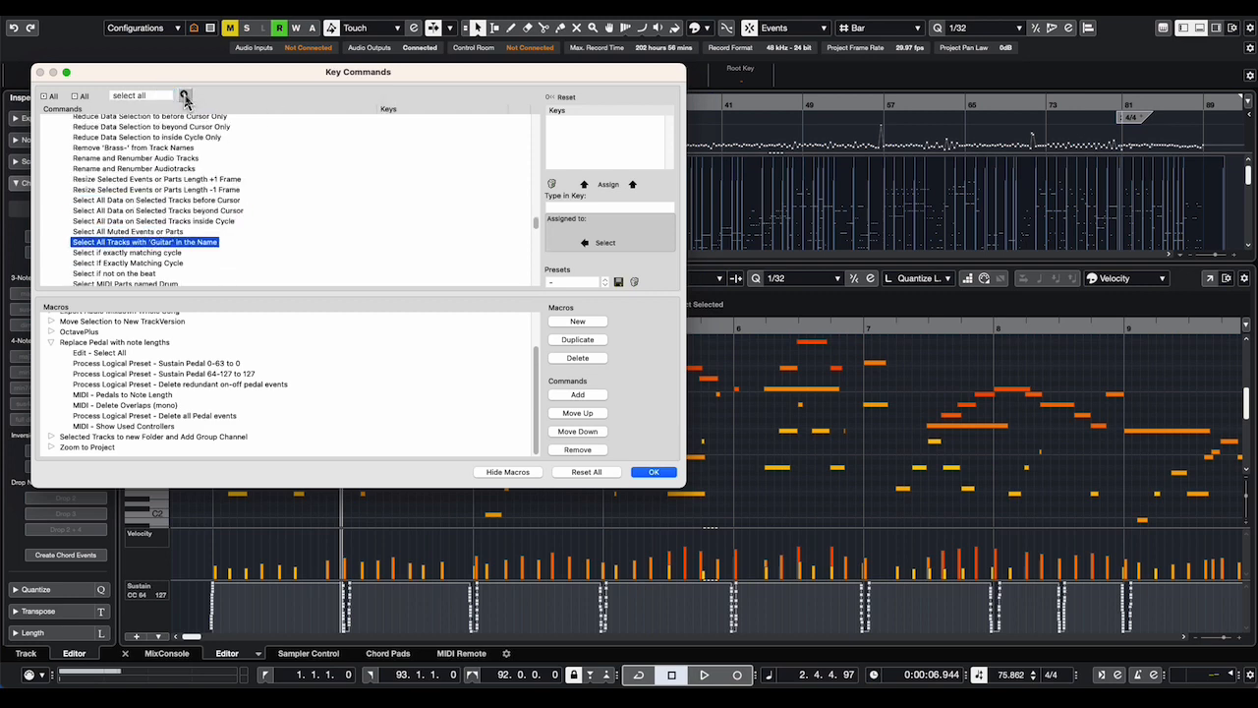
left_click(184, 95)
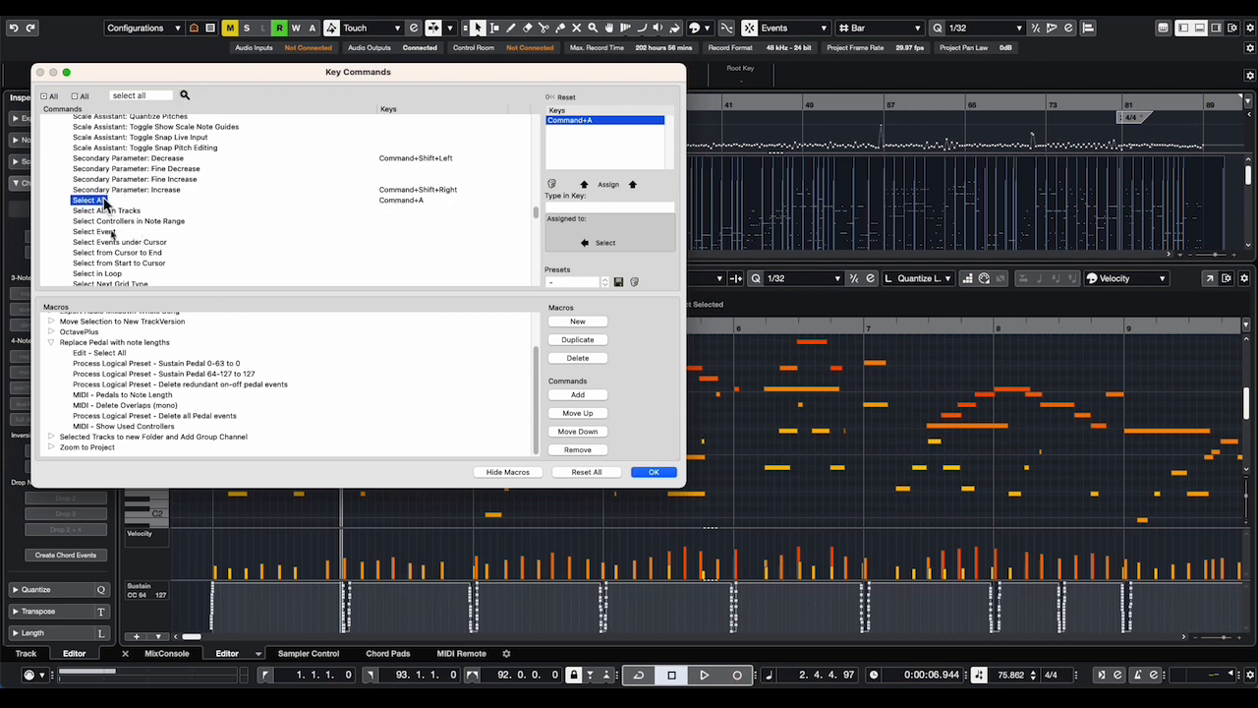
left_click(85, 344)
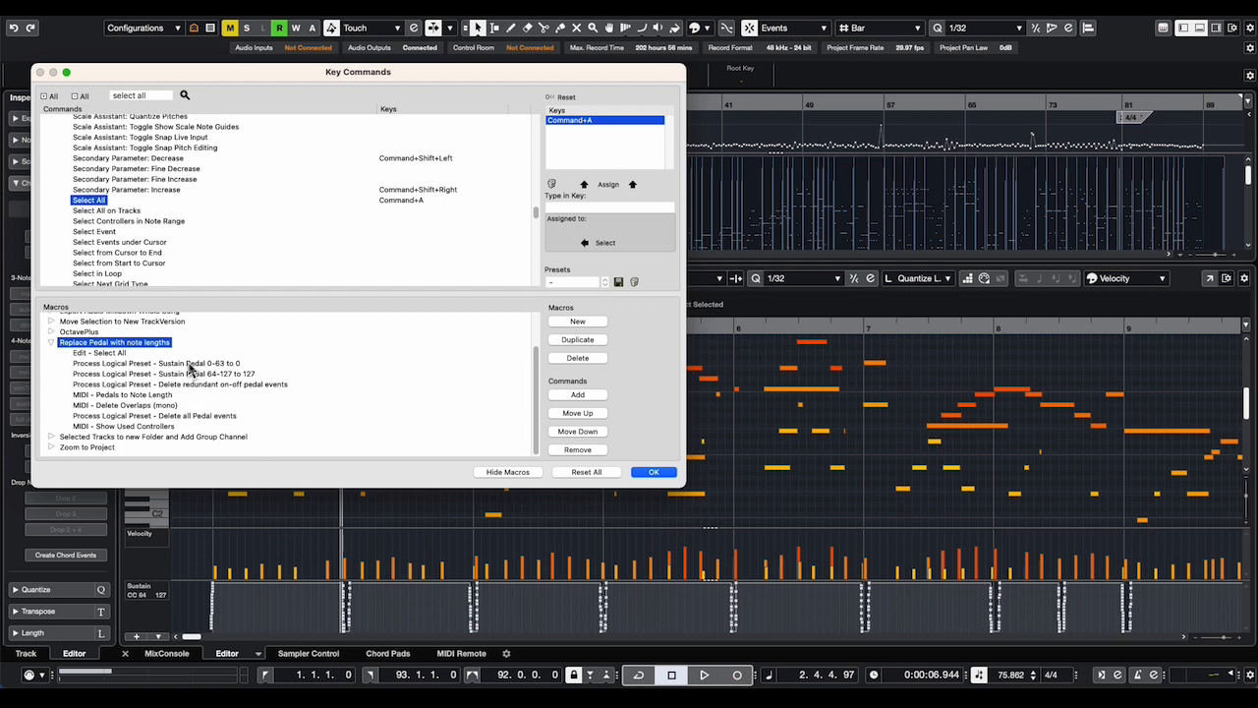
left_click(664, 472)
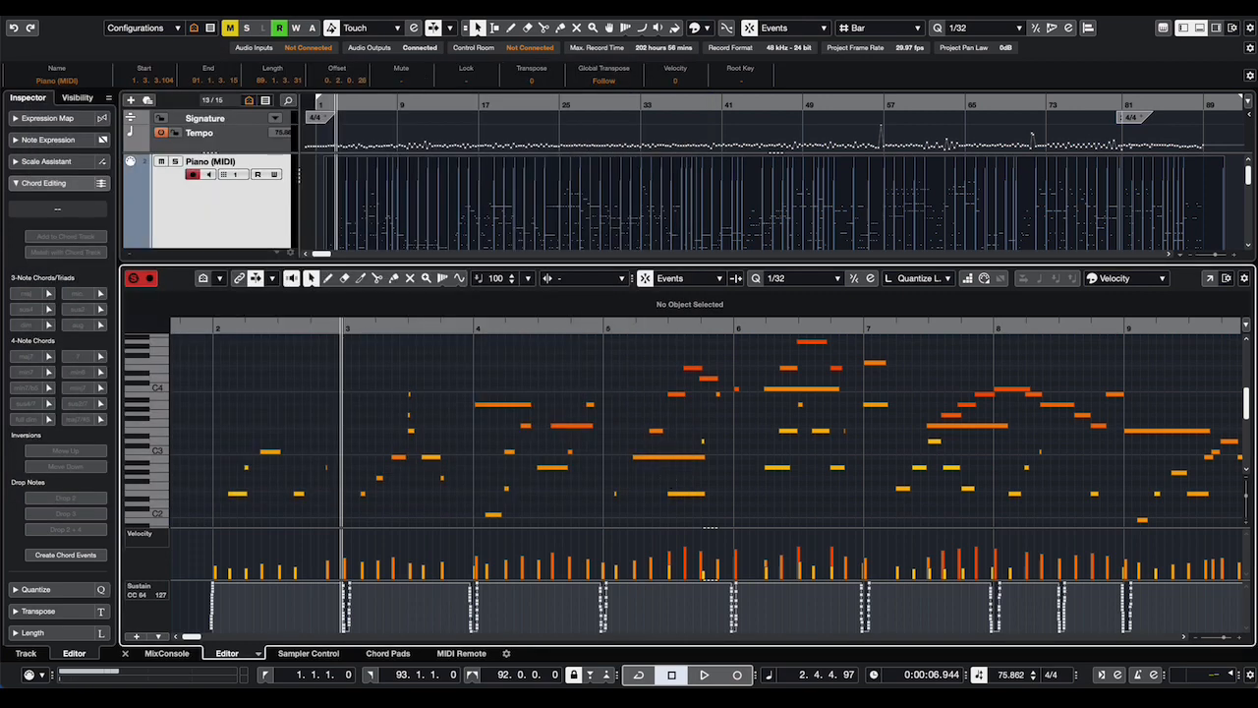
- Open the MIDI Logical Editor setup and browse its preset list to the sustain pedal presets
left_click(219, 4)
mouse_move(248, 228)
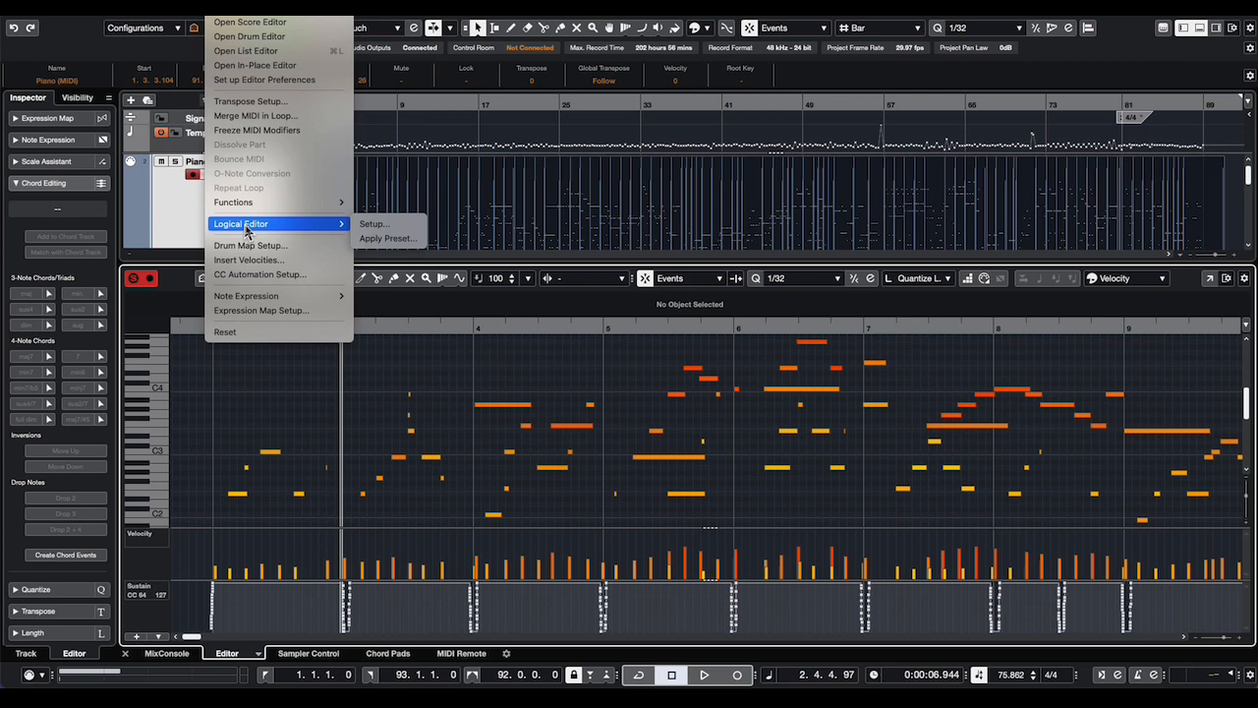
left_click(374, 226)
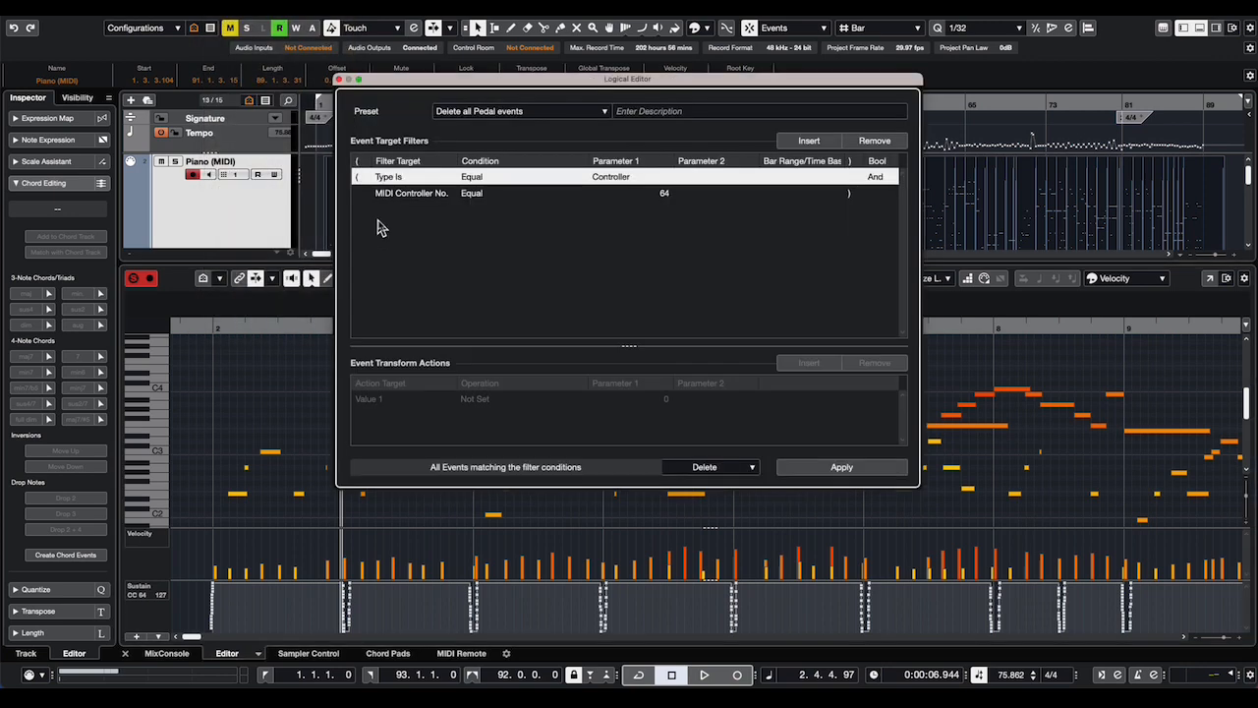
left_click(469, 113)
scroll(494, 322, "down", 5)
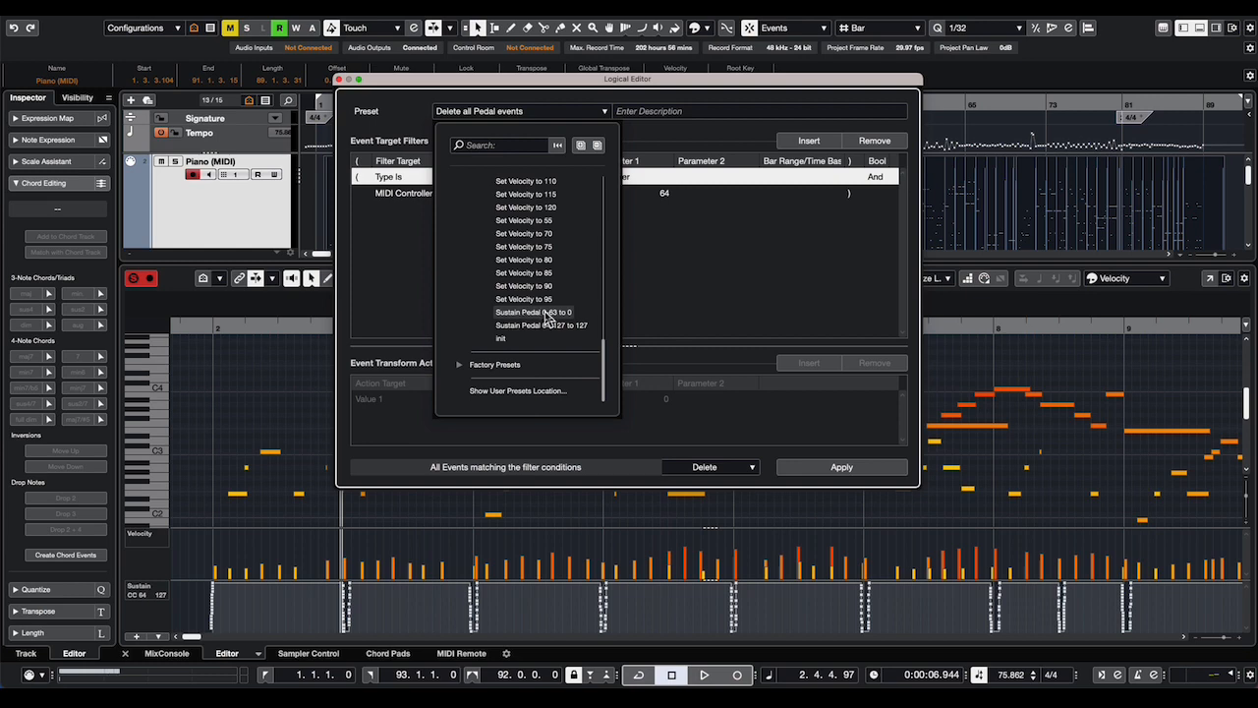
- Select the sustain pedal events around bar 4 and then bar 5 to examine their values
left_click(473, 625)
left_click(473, 621)
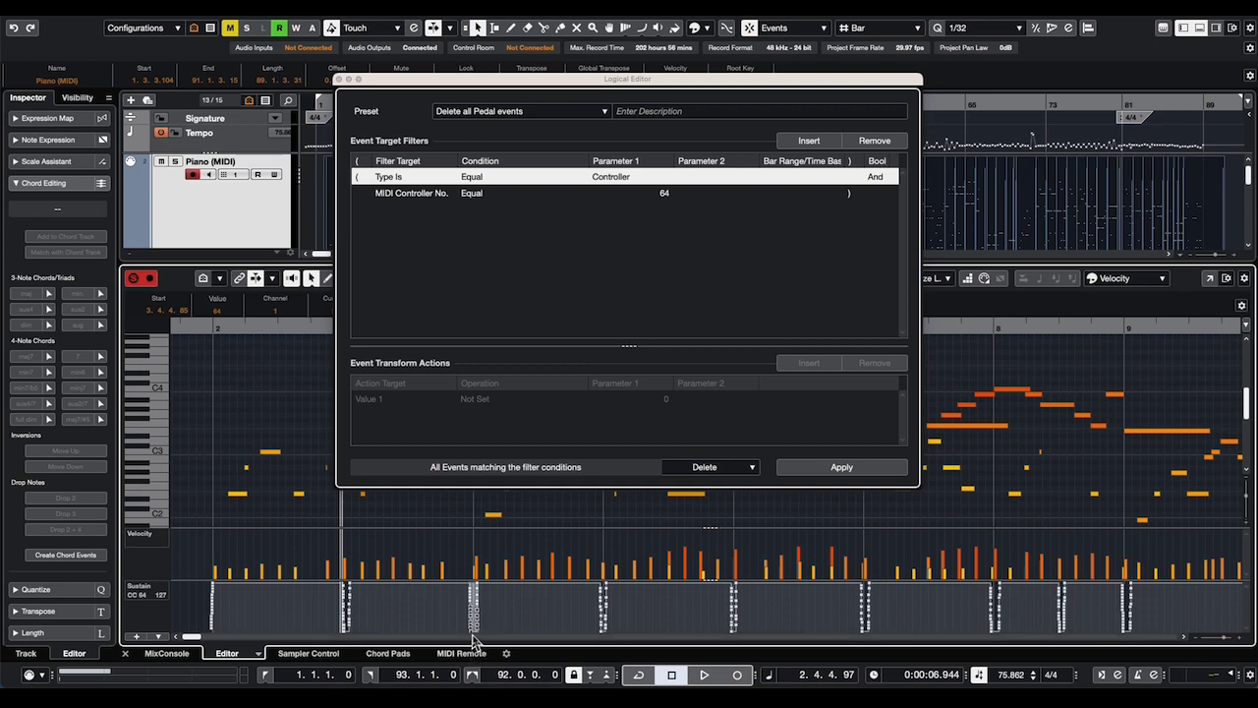
left_click_drag(594, 610, 619, 582)
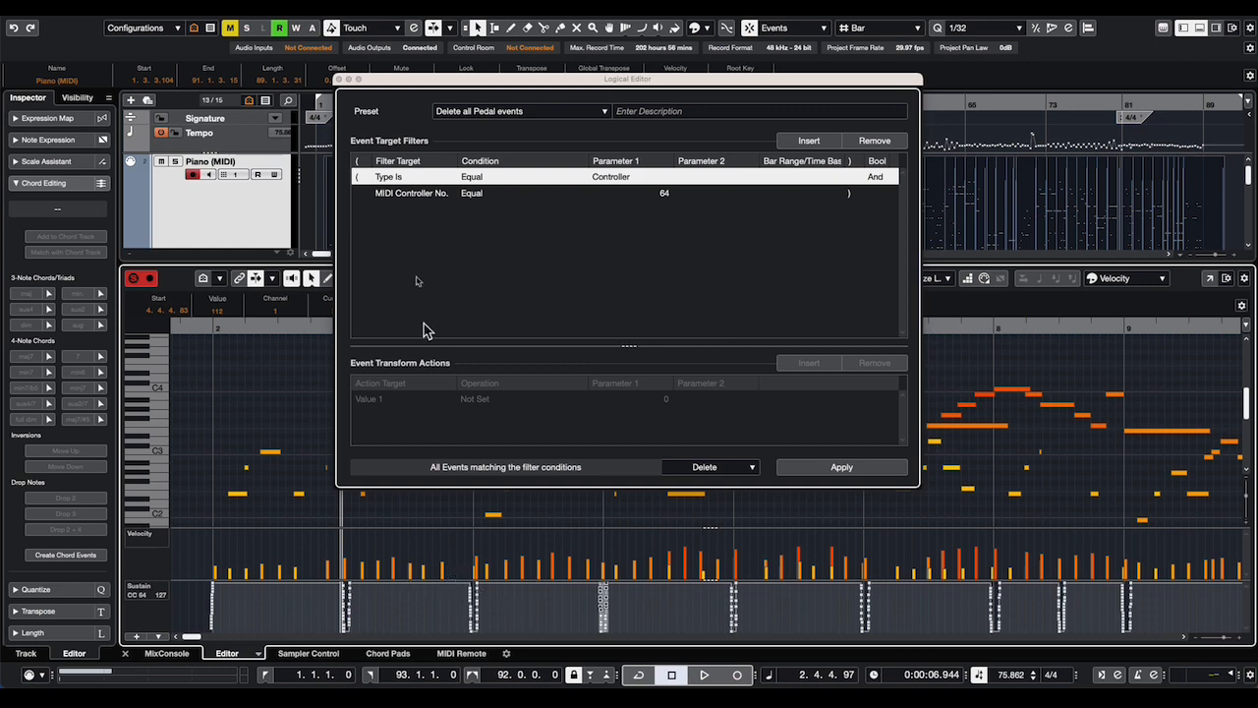
- Load the Logical Editor preset Sustain Pedal 0-63 to 0
left_click(457, 112)
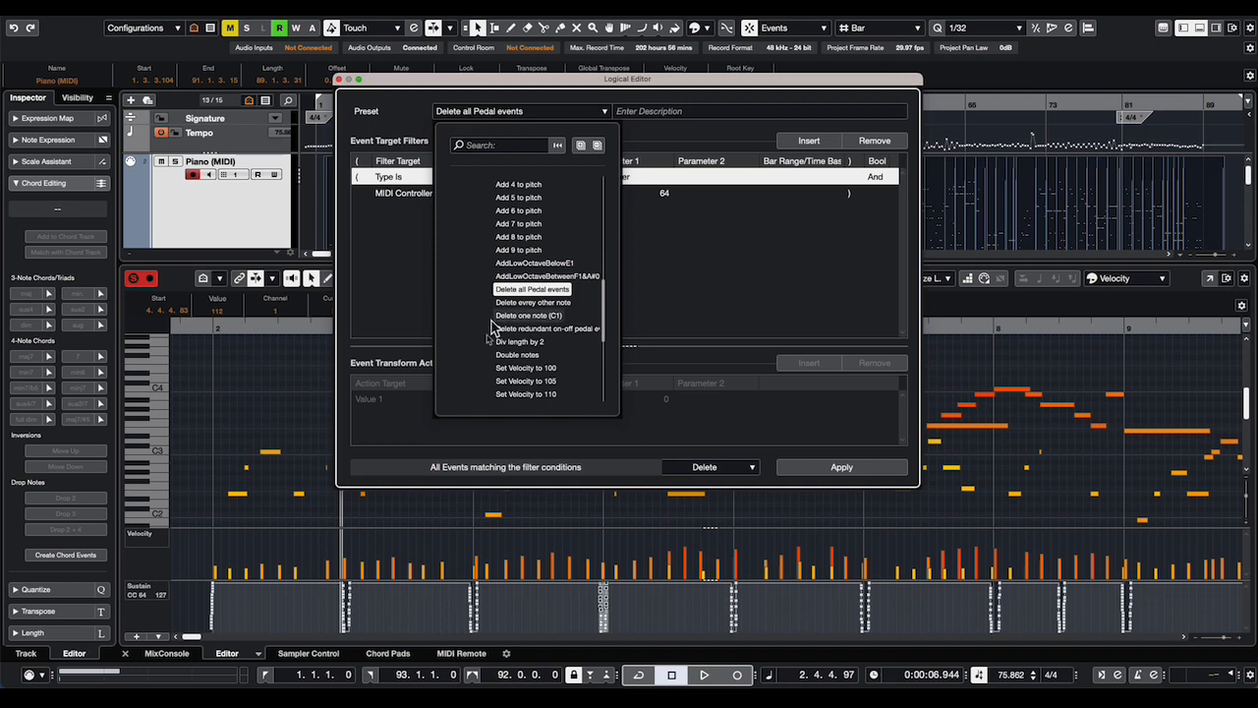
scroll(487, 339, "down", 5)
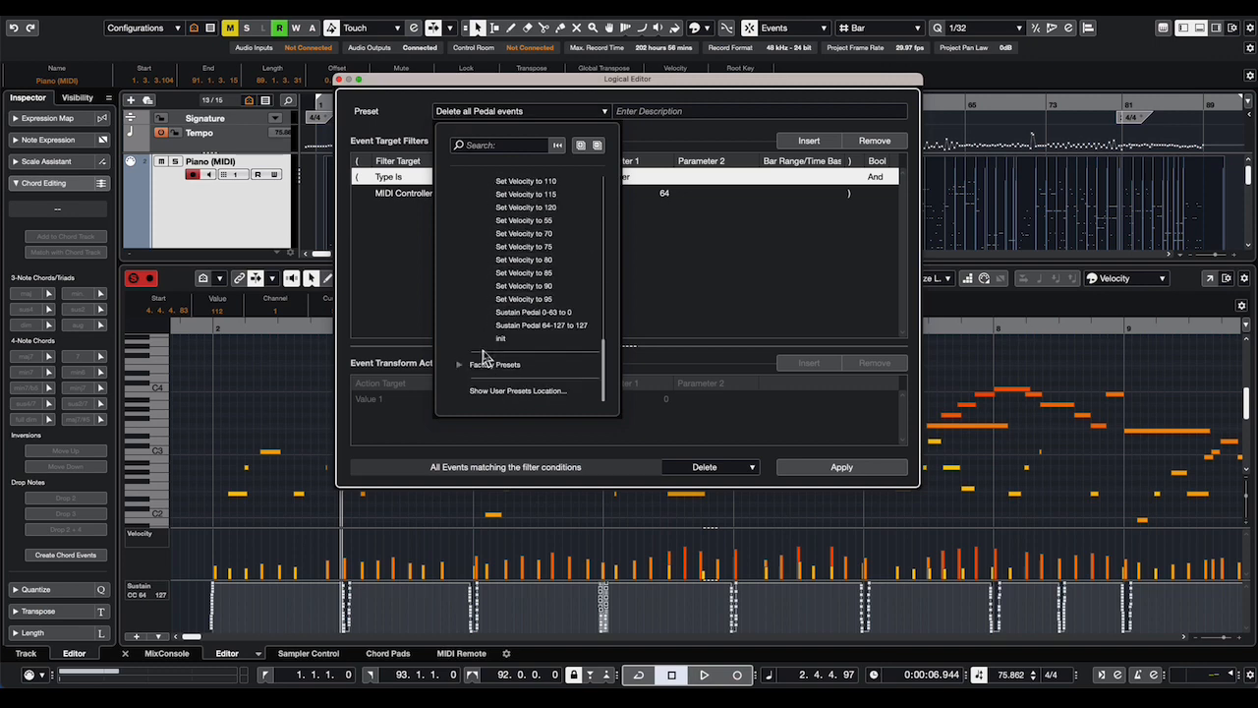
left_click(523, 313)
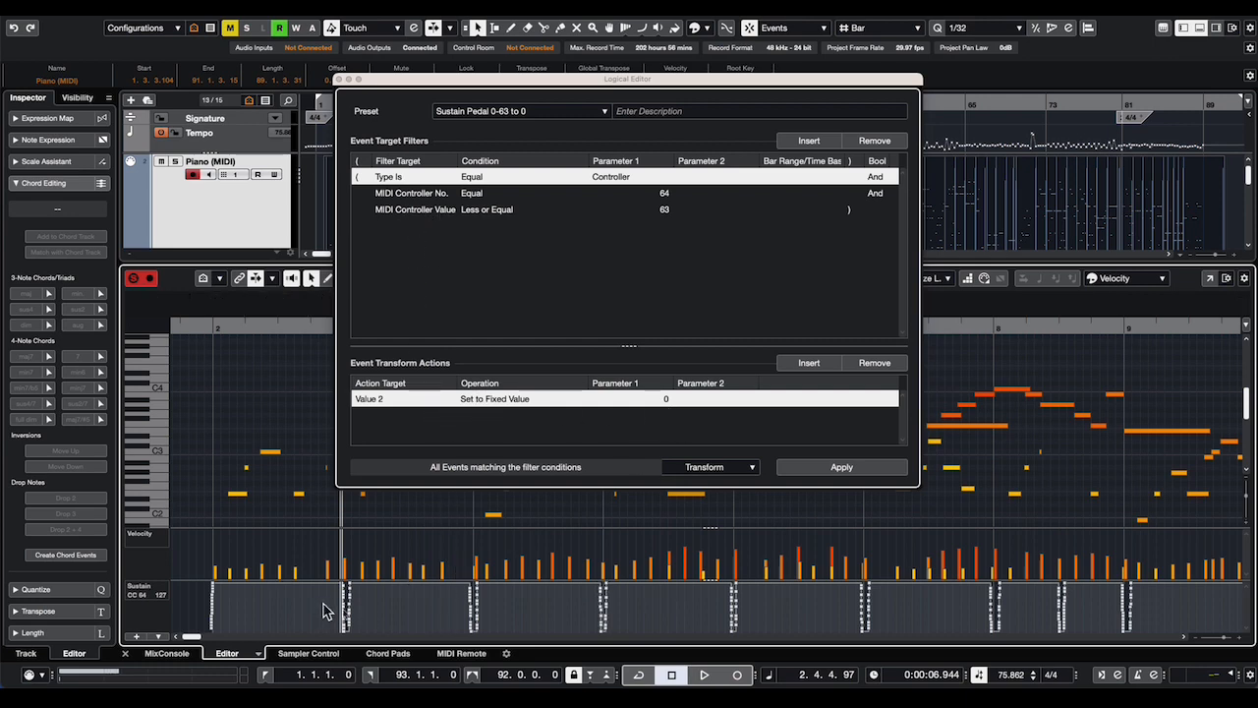
- Check the sustain events around bar 3, clear the selection, and apply the transform that sets pedal values up to 63 to 0
left_click_drag(325, 604, 367, 636)
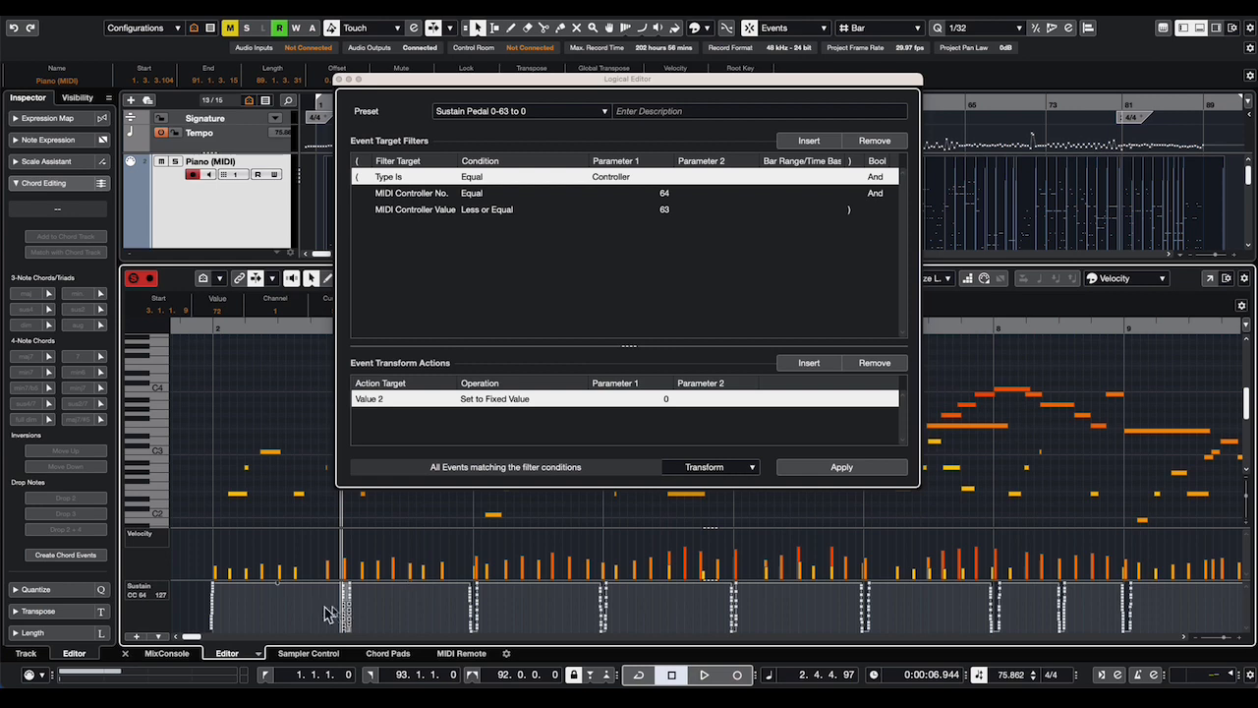
left_click(389, 611)
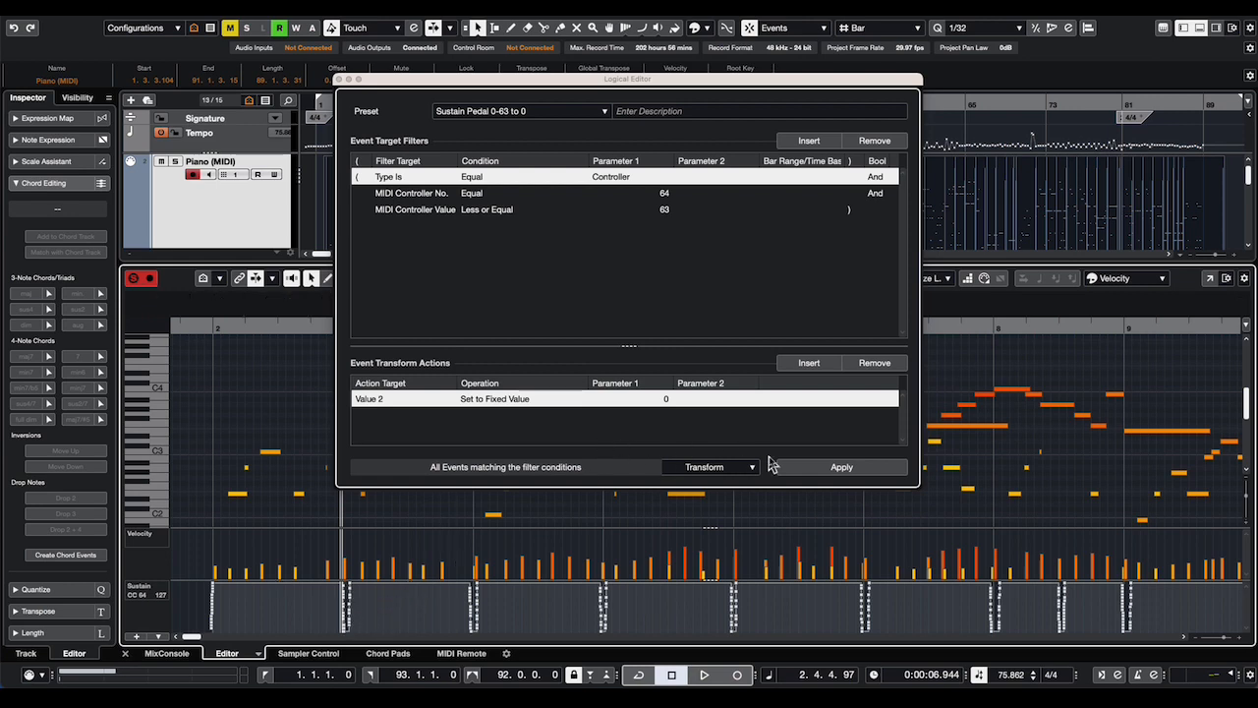
left_click(834, 468)
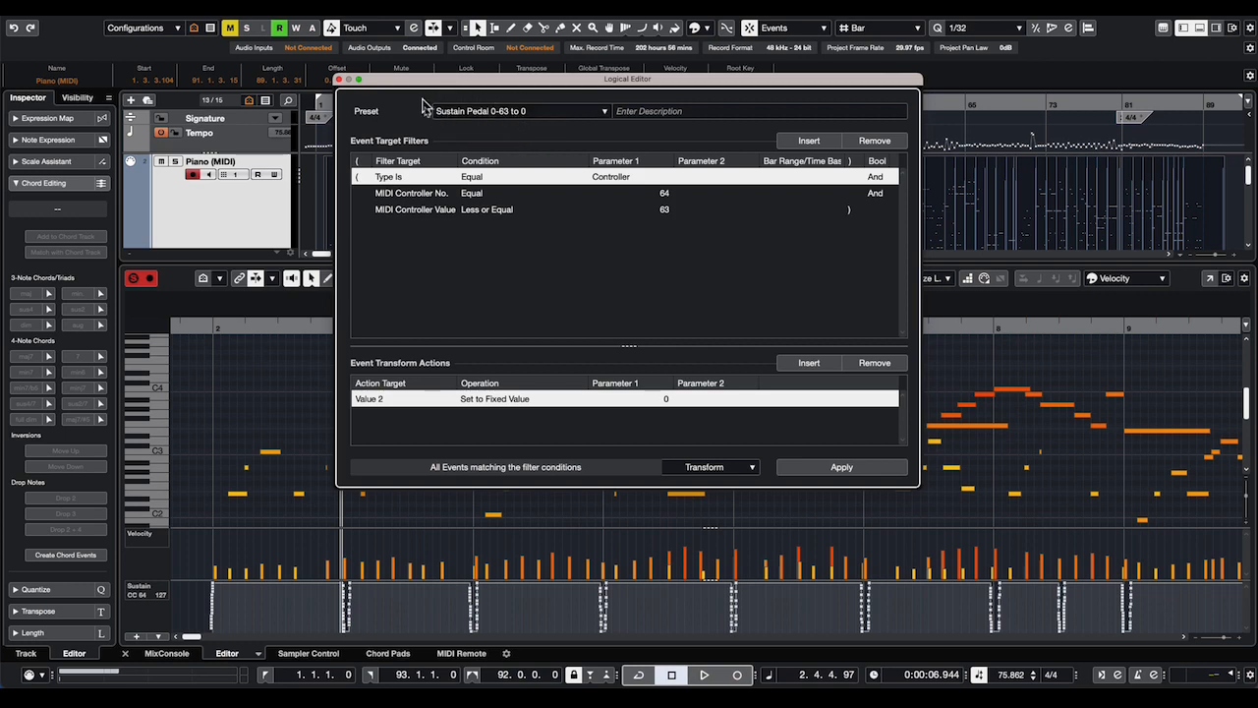
- Load the preset Sustain Pedal 64-127 to 127 and apply it to the sustain events around bar 3
left_click(521, 115)
left_click(524, 325)
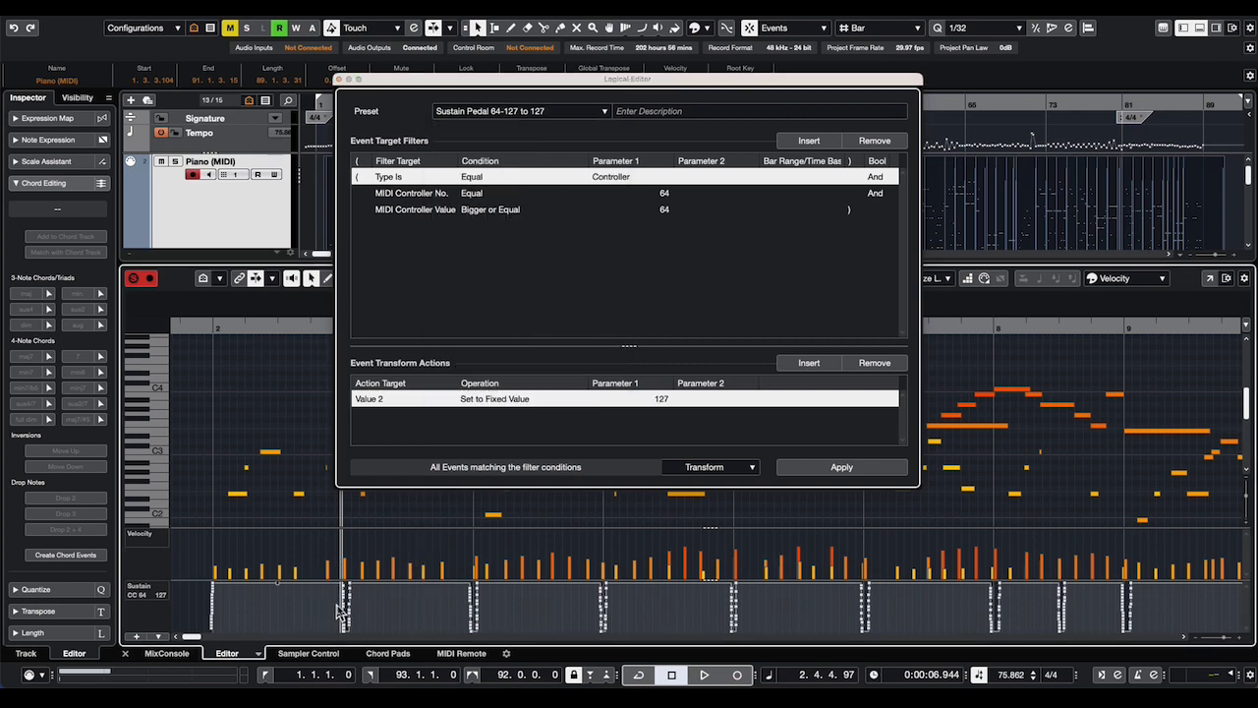
left_click_drag(338, 614, 371, 581)
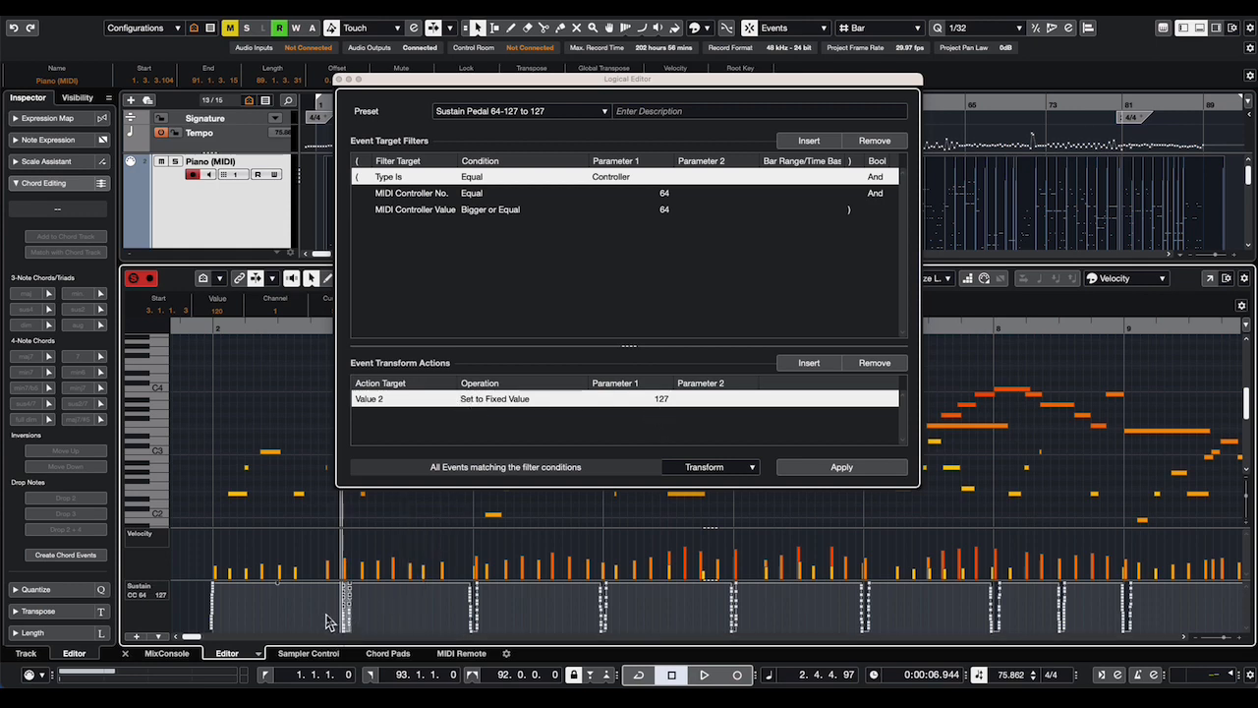
left_click(847, 470)
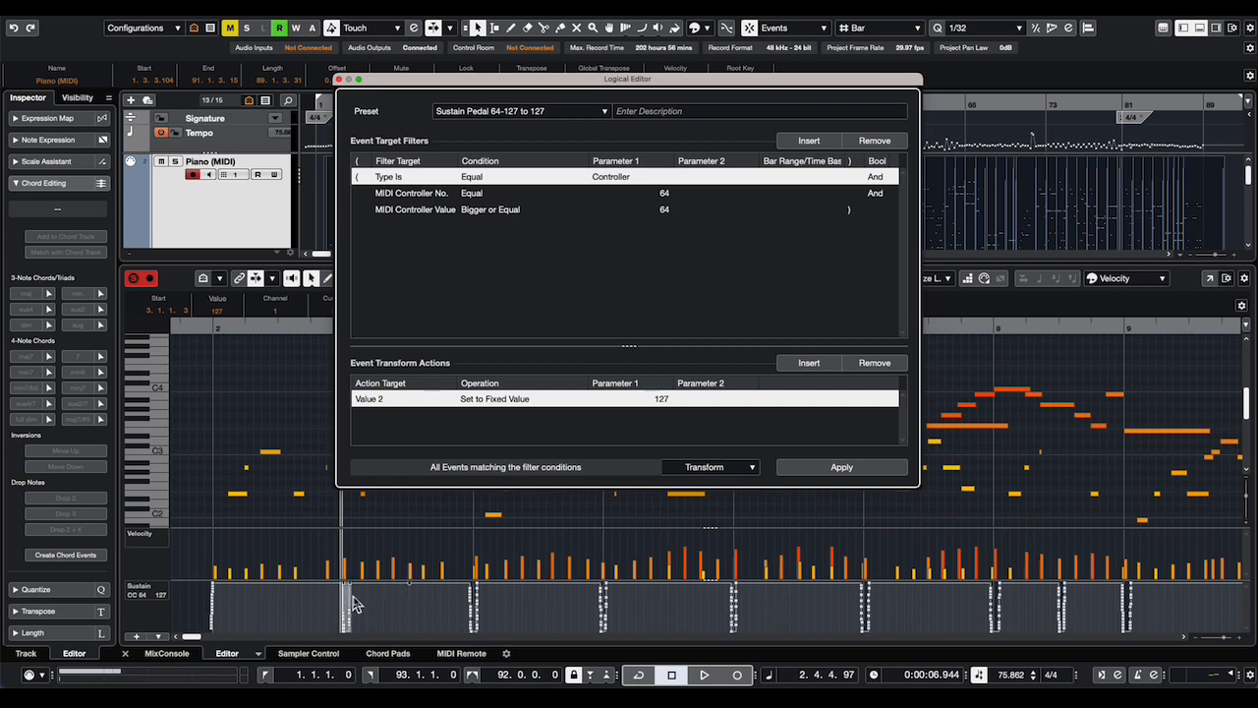
- Undo the last pedal transform and load the Logical Editor preset Delete redundant on-off pedal events to review its filter conditions
key("super+z")
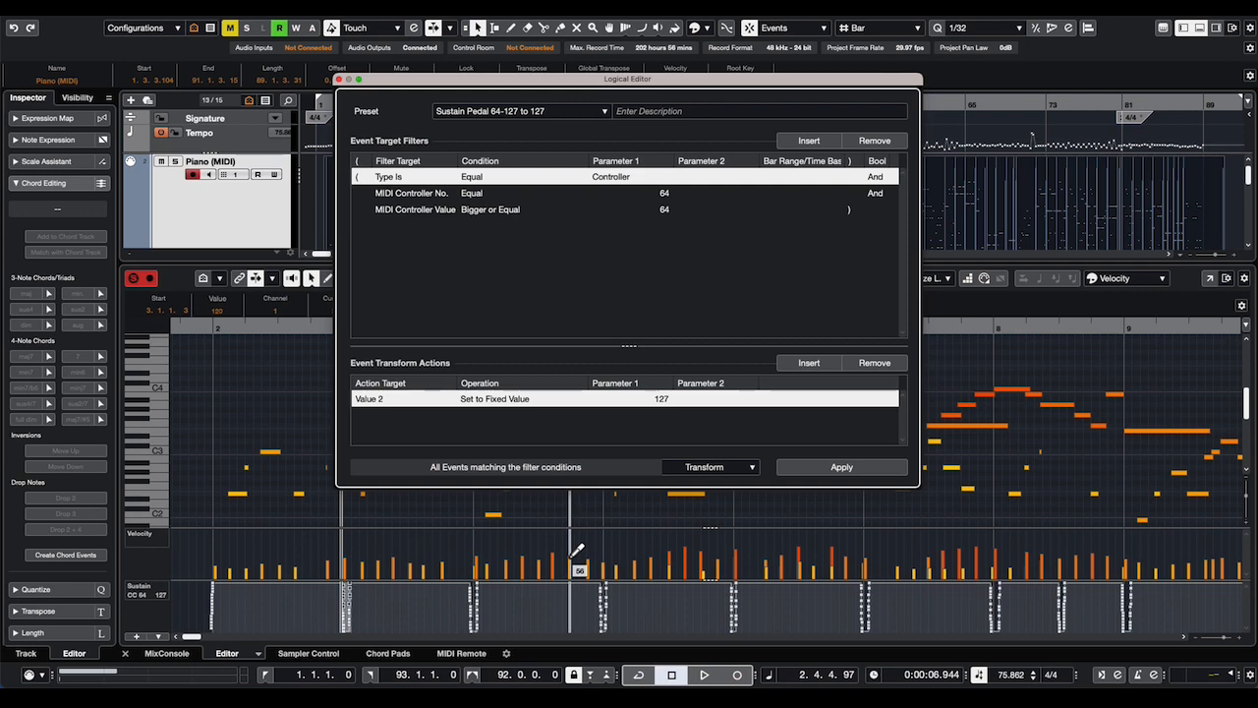
left_click(496, 114)
scroll(487, 261, "up", 2)
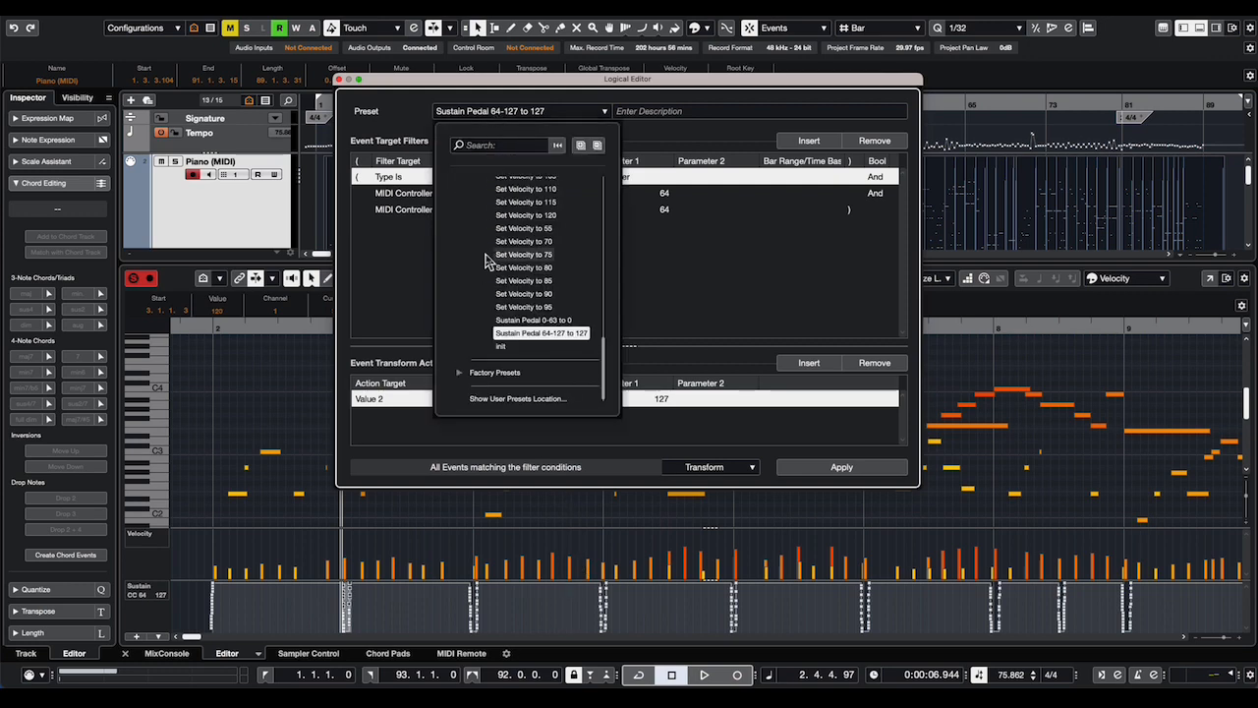
scroll(488, 259, "up", 4)
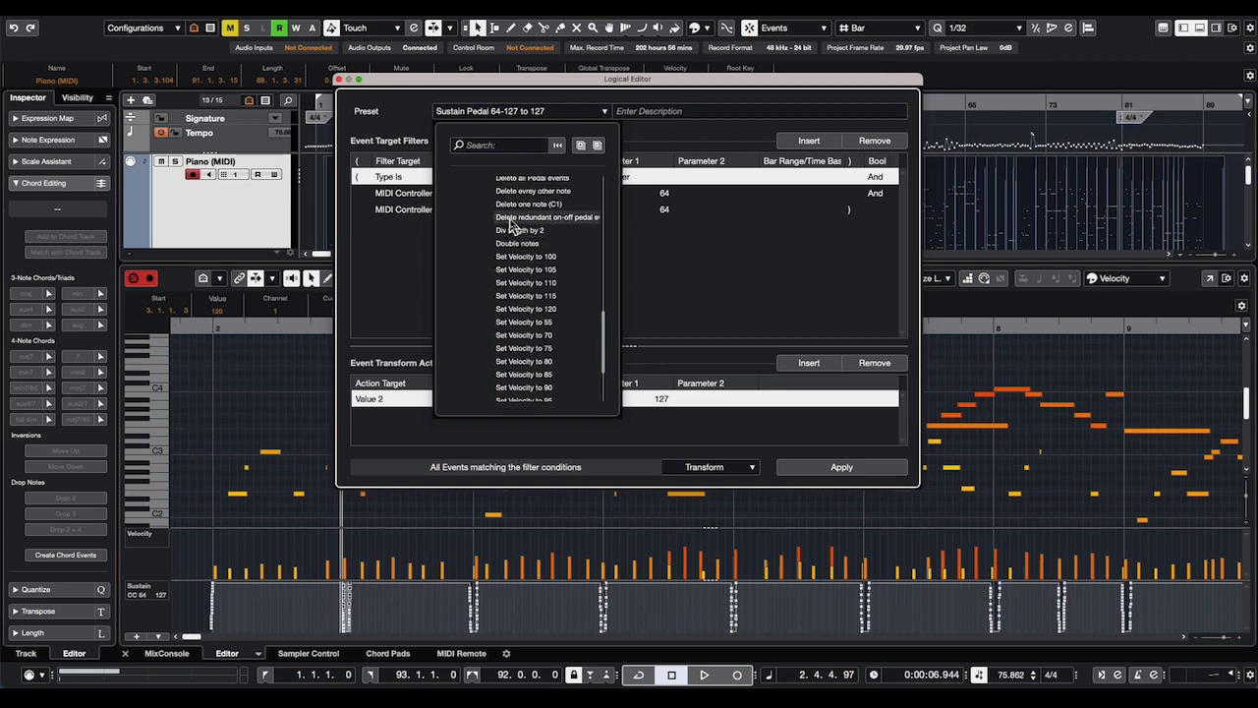
left_click(510, 218)
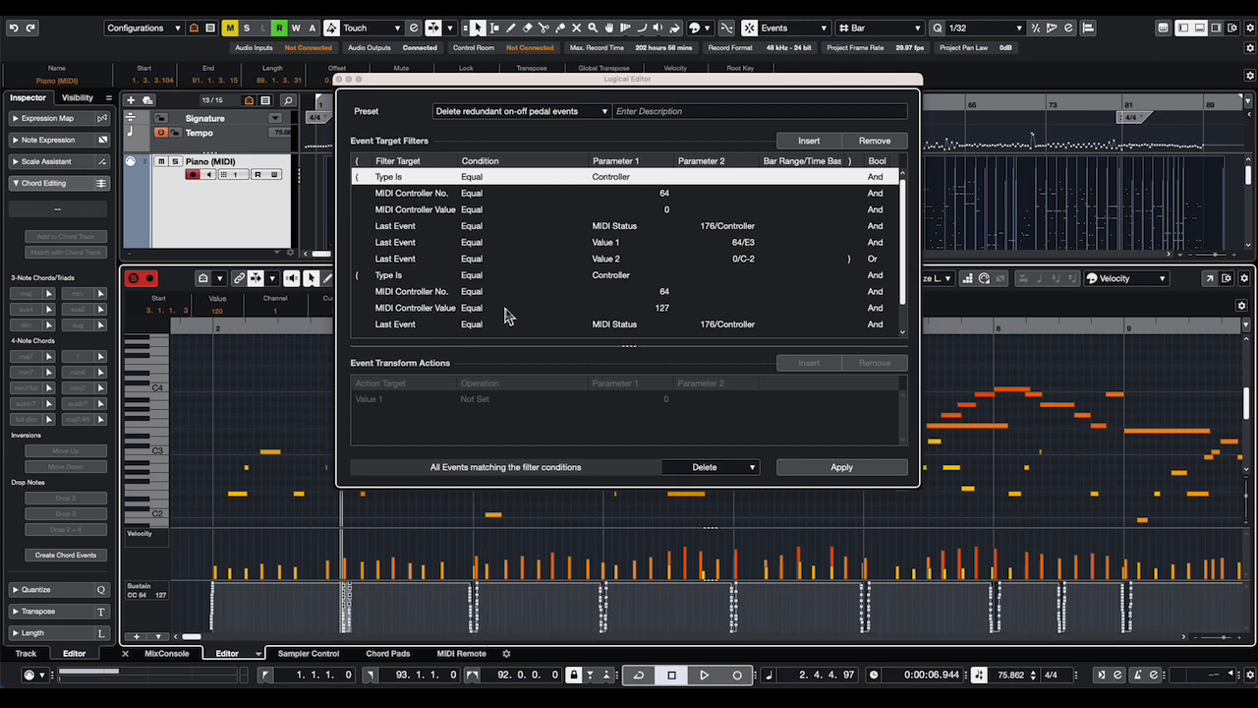
scroll(504, 314, "down", 3)
scroll(504, 315, "up", 3)
scroll(738, 266, "down", 2)
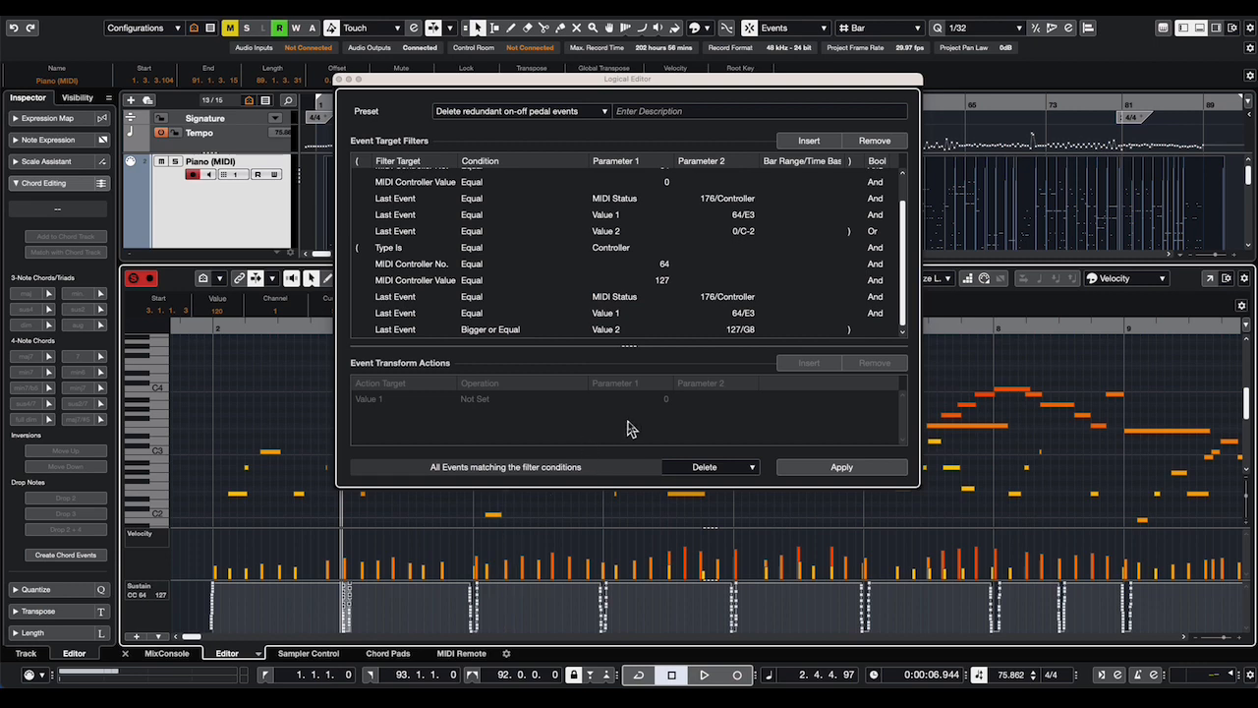
- Load the Logical Editor preset Delete all Pedal events to view its filters and action, and close the editor without applying it
left_click(495, 113)
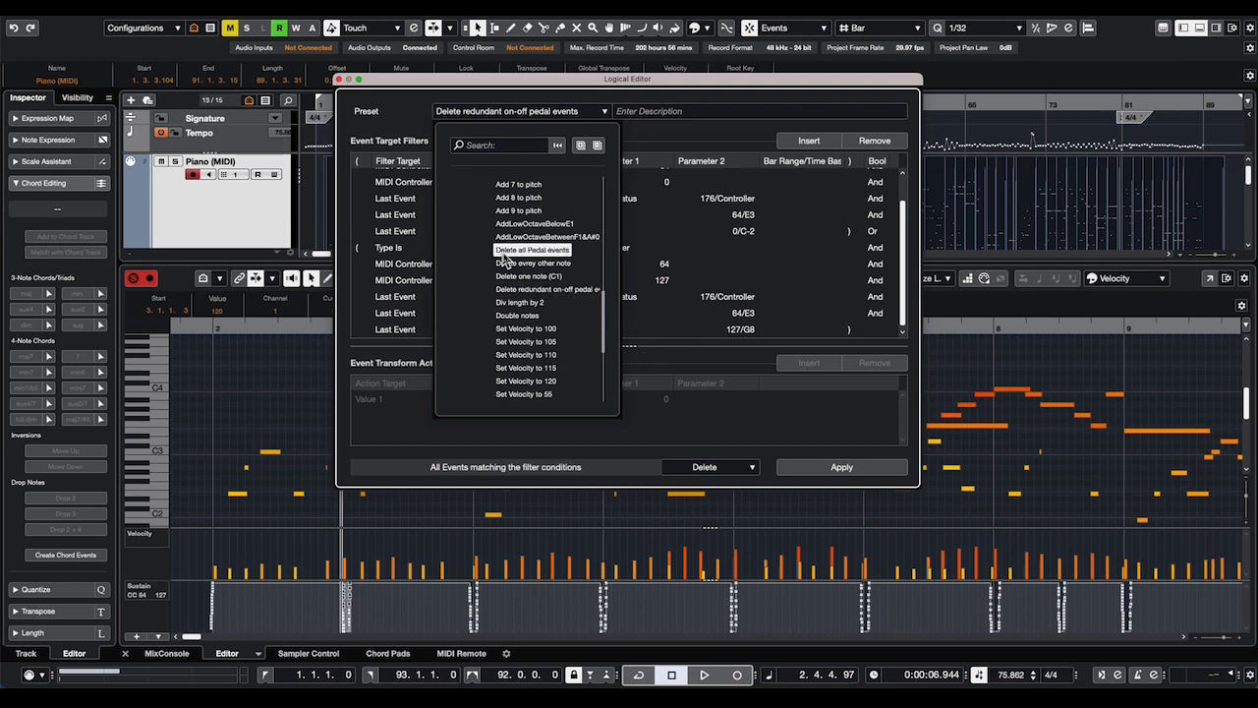
left_click(503, 252)
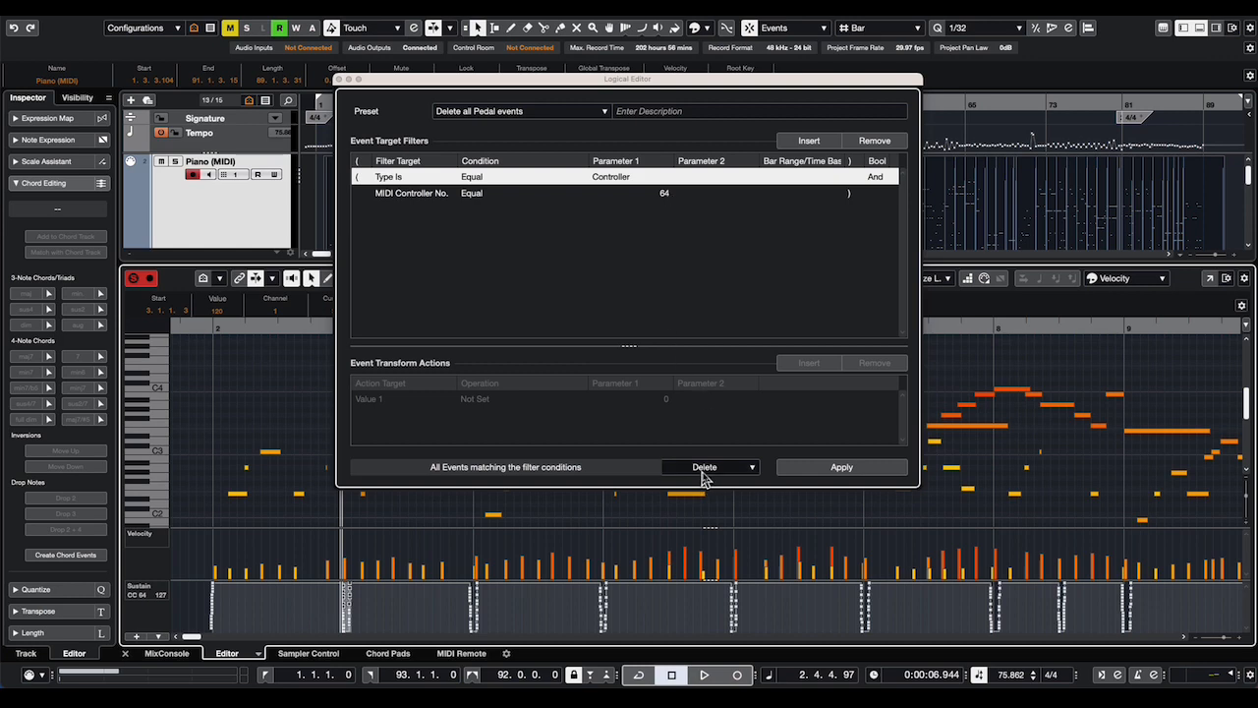
left_click(339, 79)
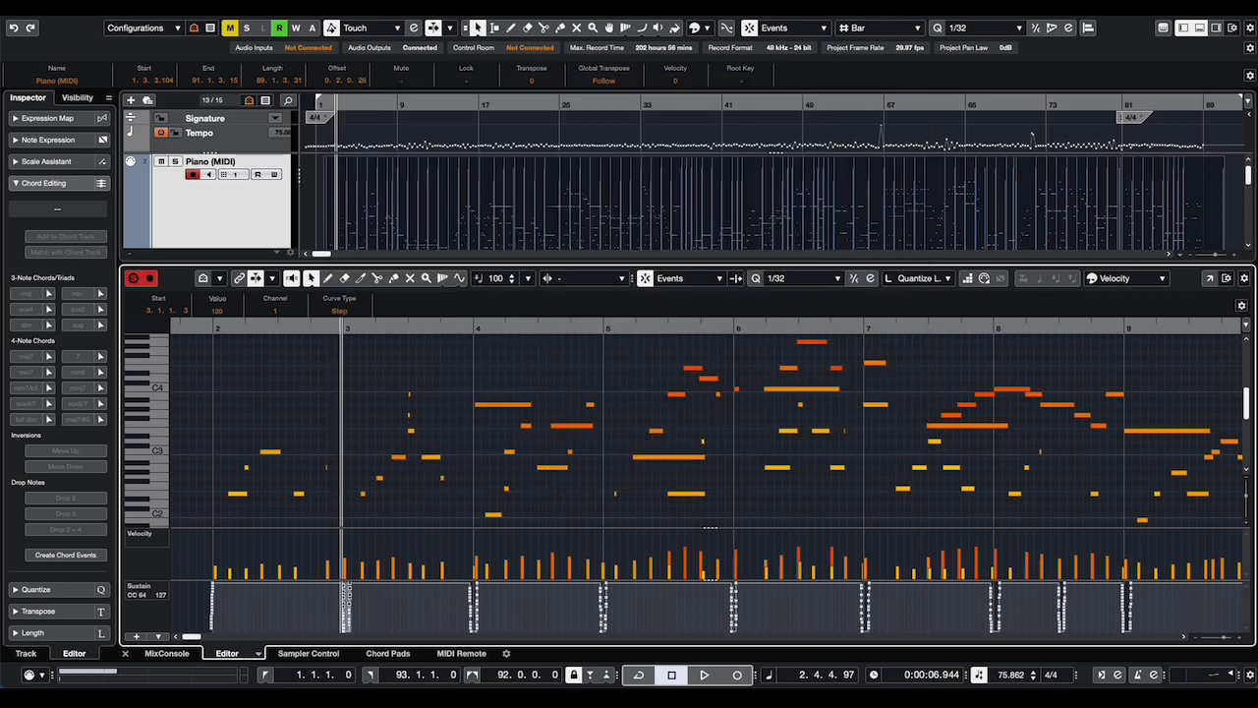
- Review the command sequence of the macro Replace Pedal with note lengths in the Key Commands settings
left_click(106, 3)
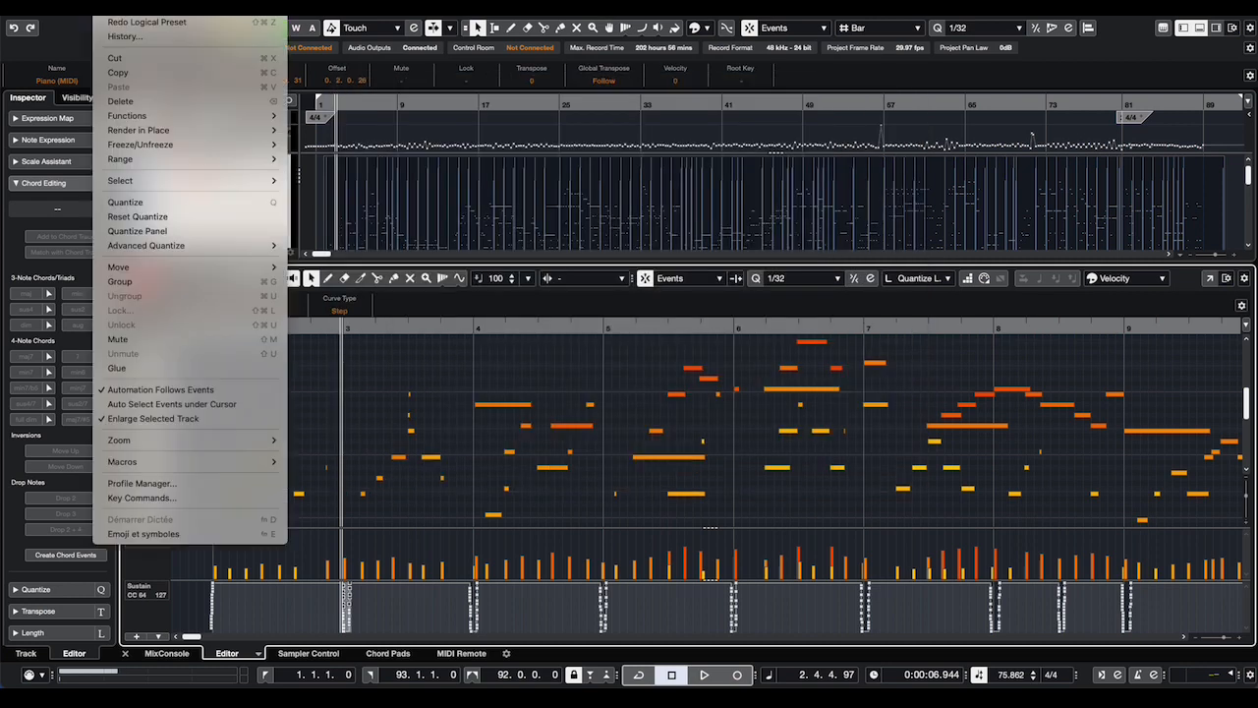
left_click(140, 499)
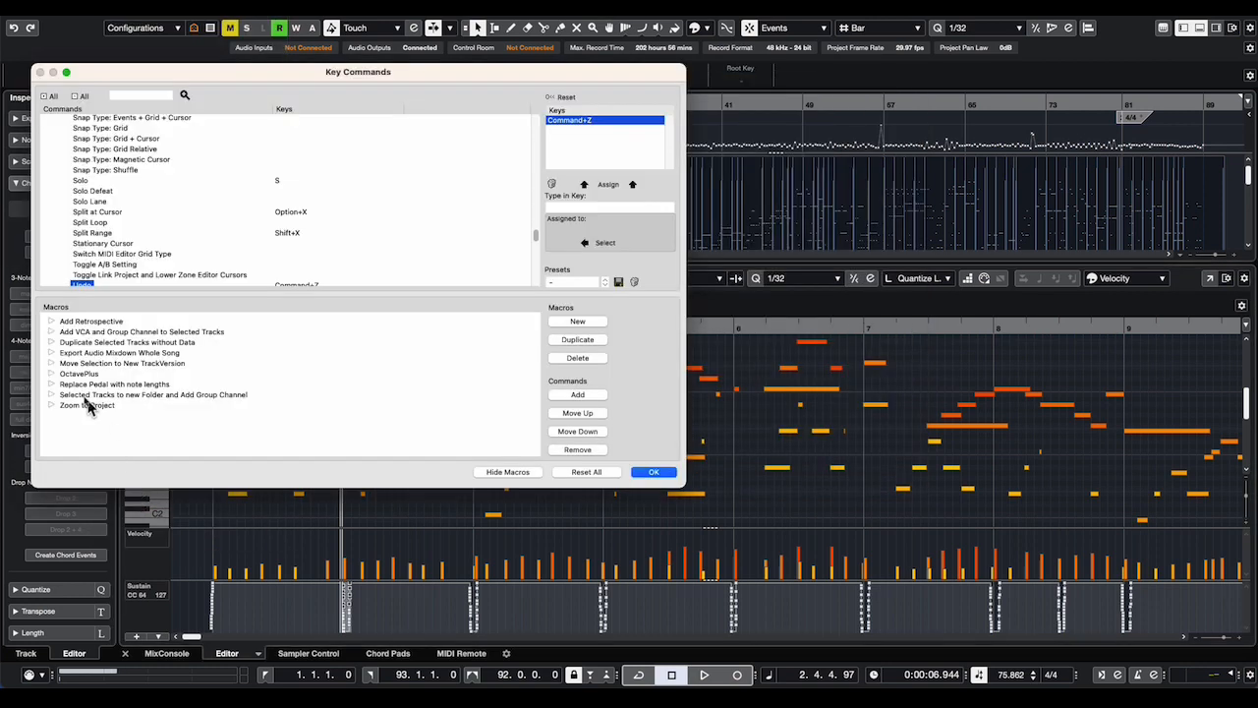
left_click(53, 384)
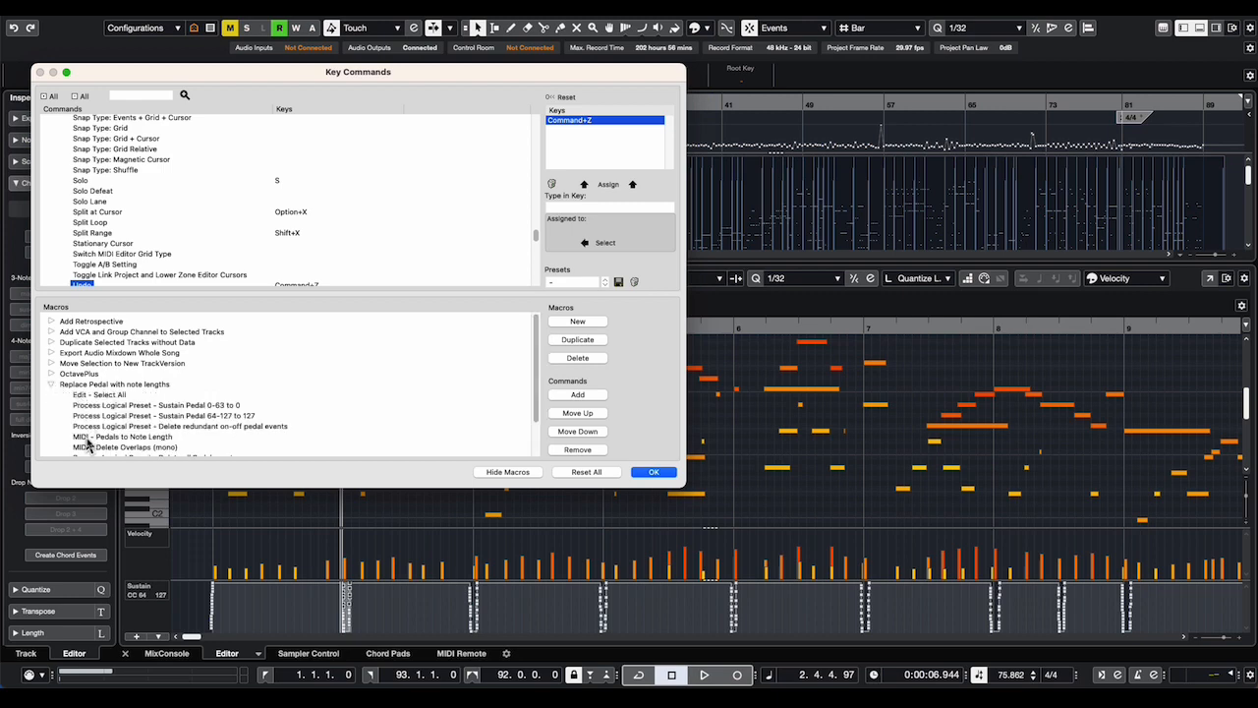
scroll(95, 203, "down", 3)
scroll(113, 150, "up", 5)
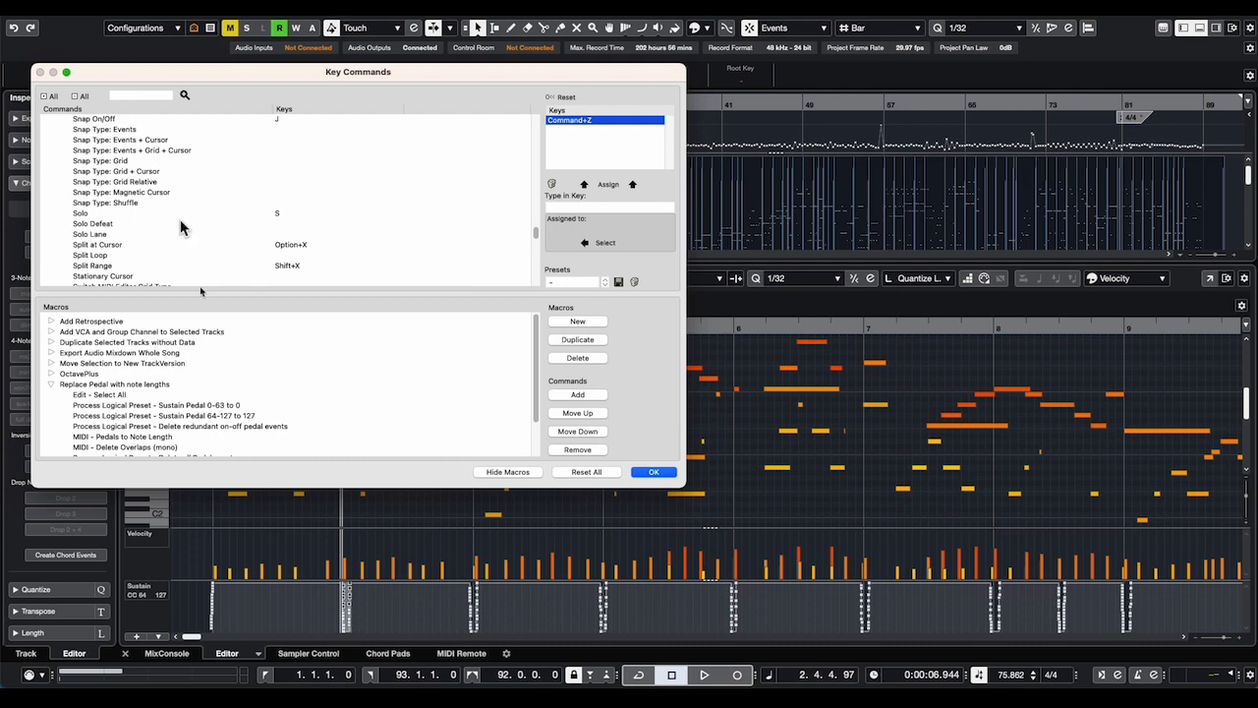
scroll(216, 401, "down", 3)
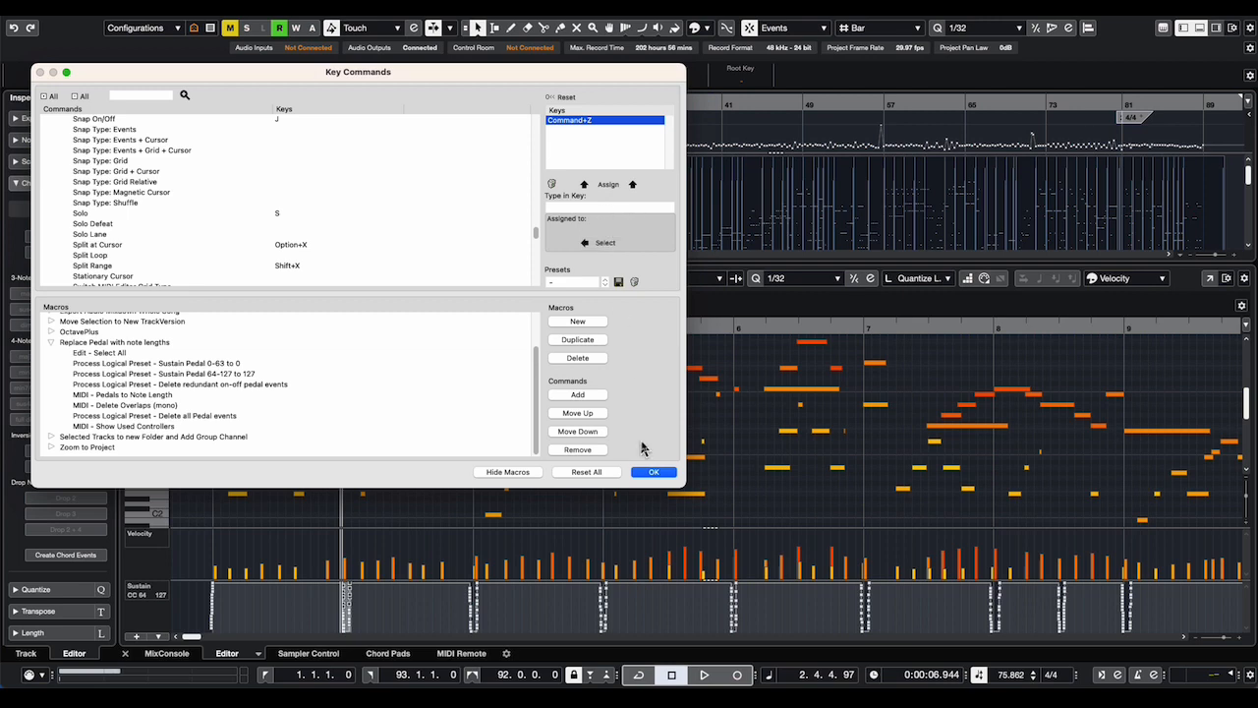
left_click(651, 473)
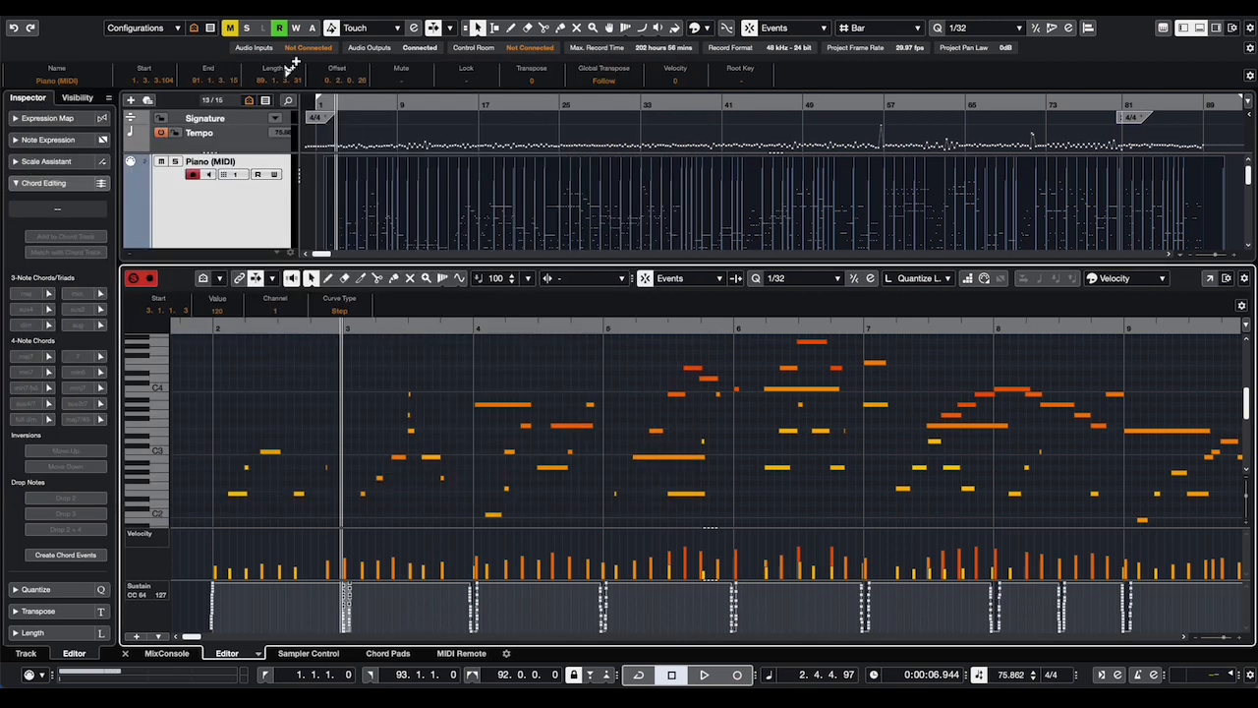
- Check the key command assigned to Replace Pedal with note lengths, and look the macro up again in the Key Commands settings
left_click(110, 2)
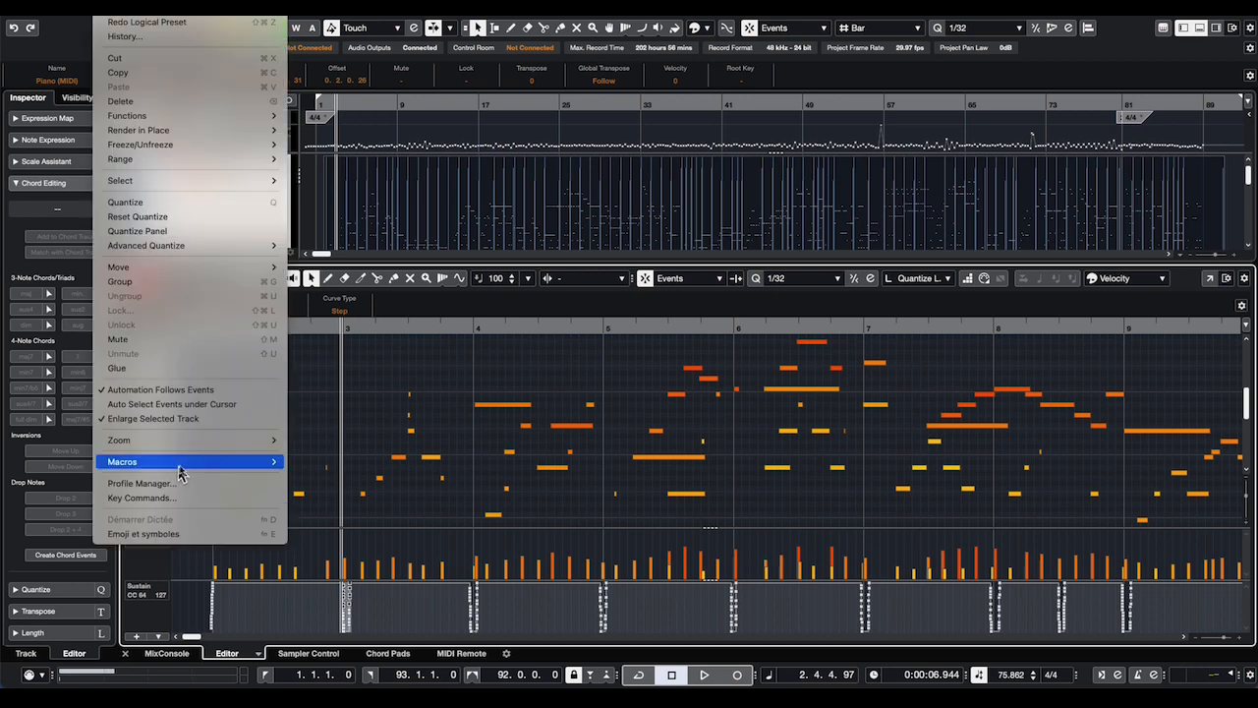
mouse_move(180, 468)
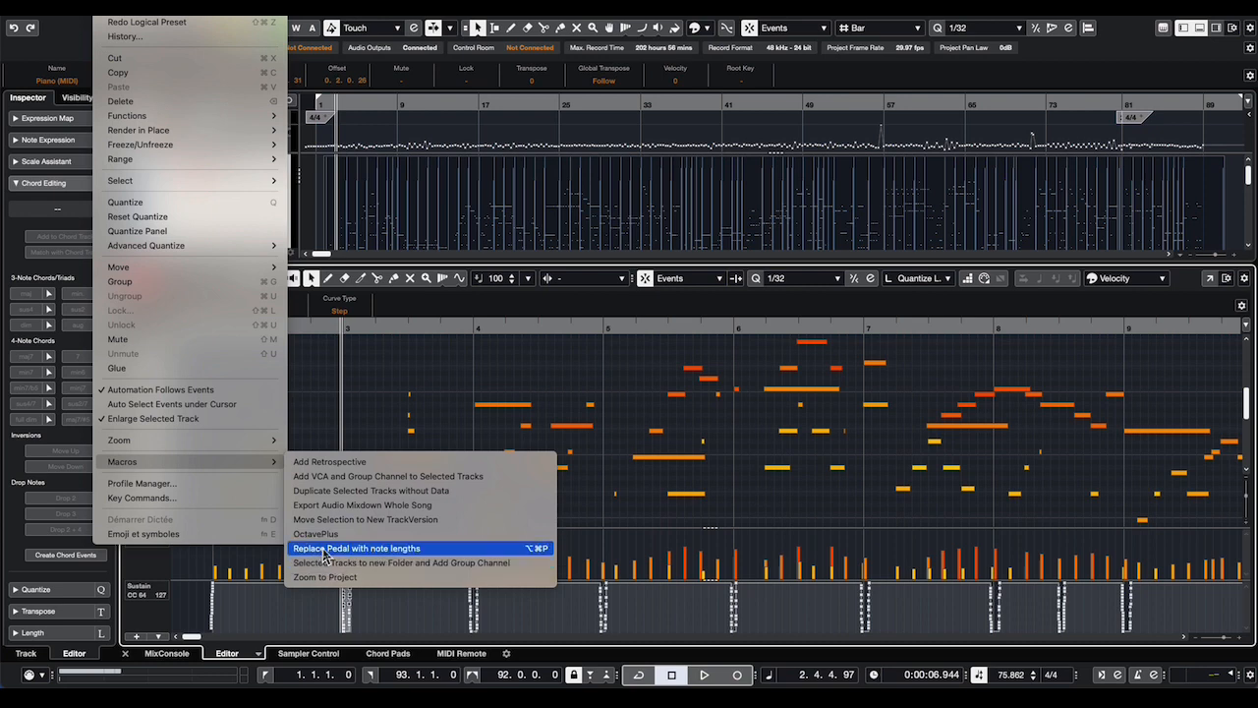
mouse_move(148, 0)
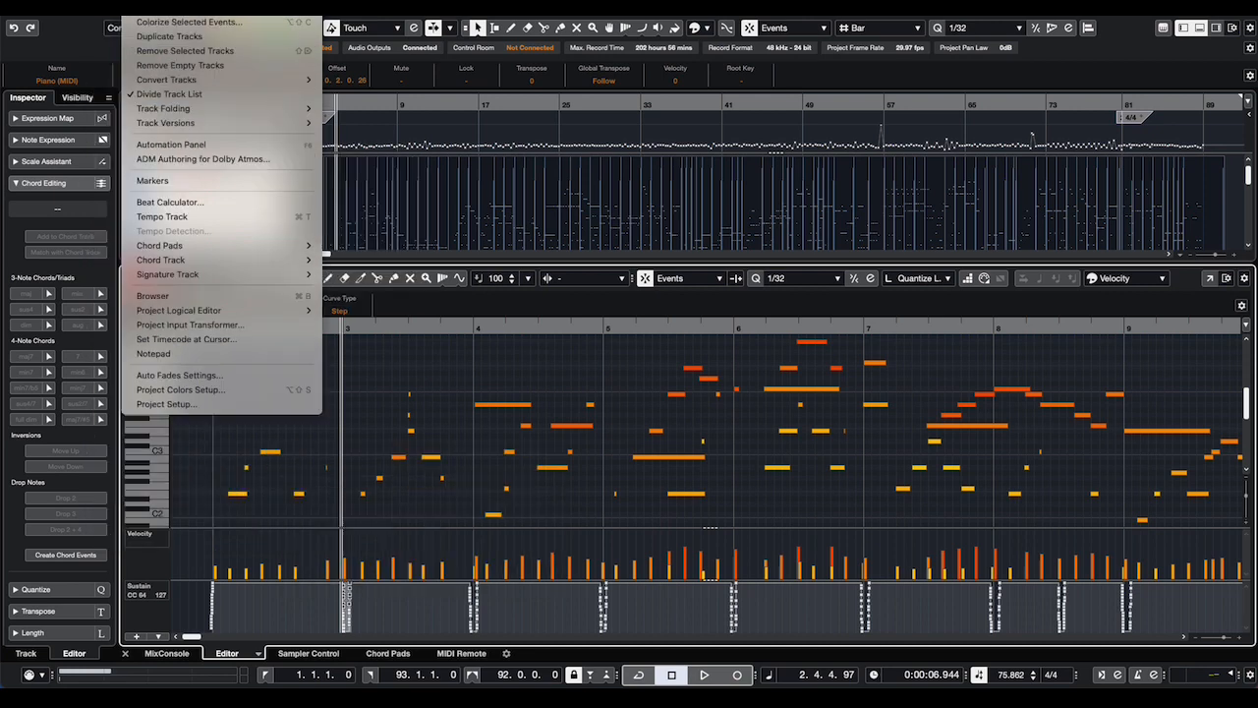
mouse_move(108, 0)
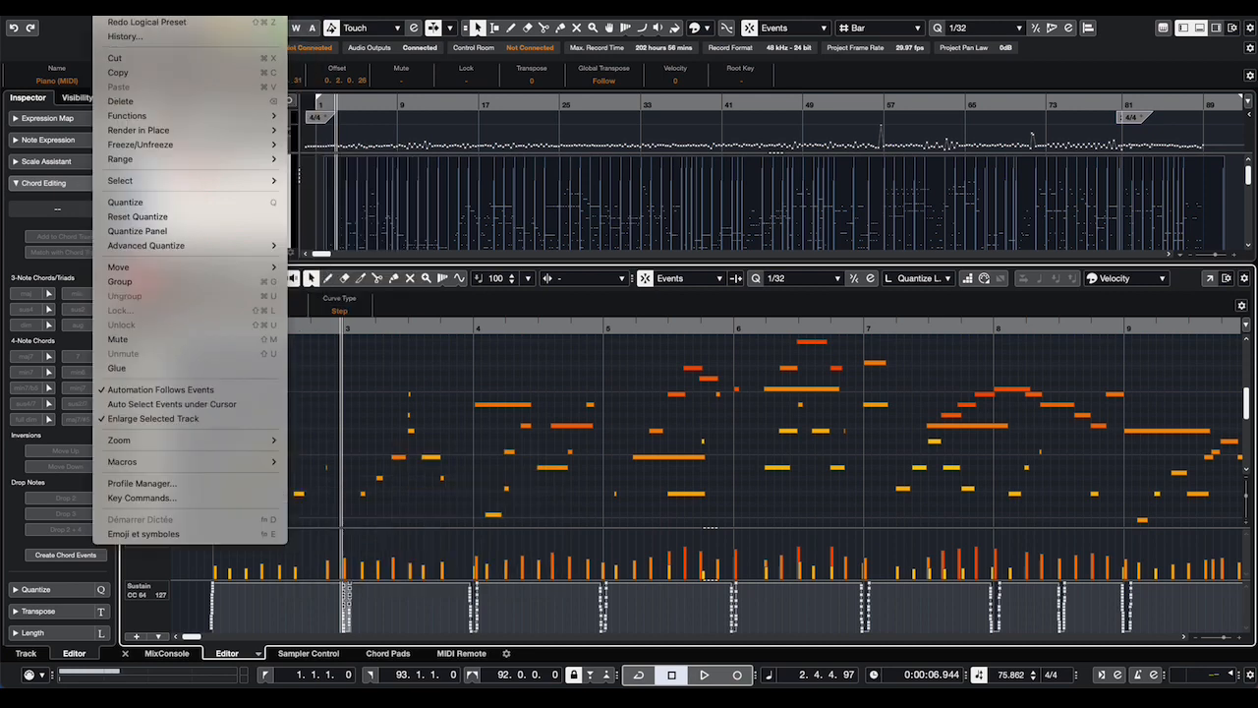
left_click(157, 499)
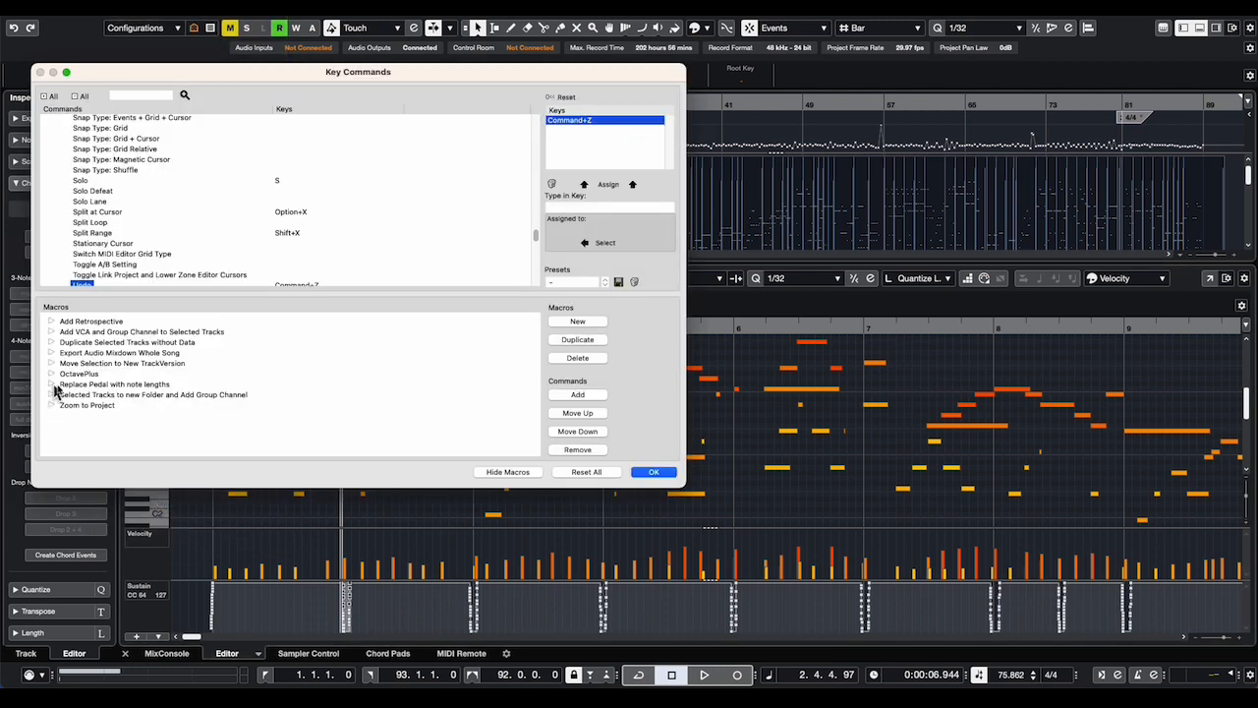
left_click(66, 384)
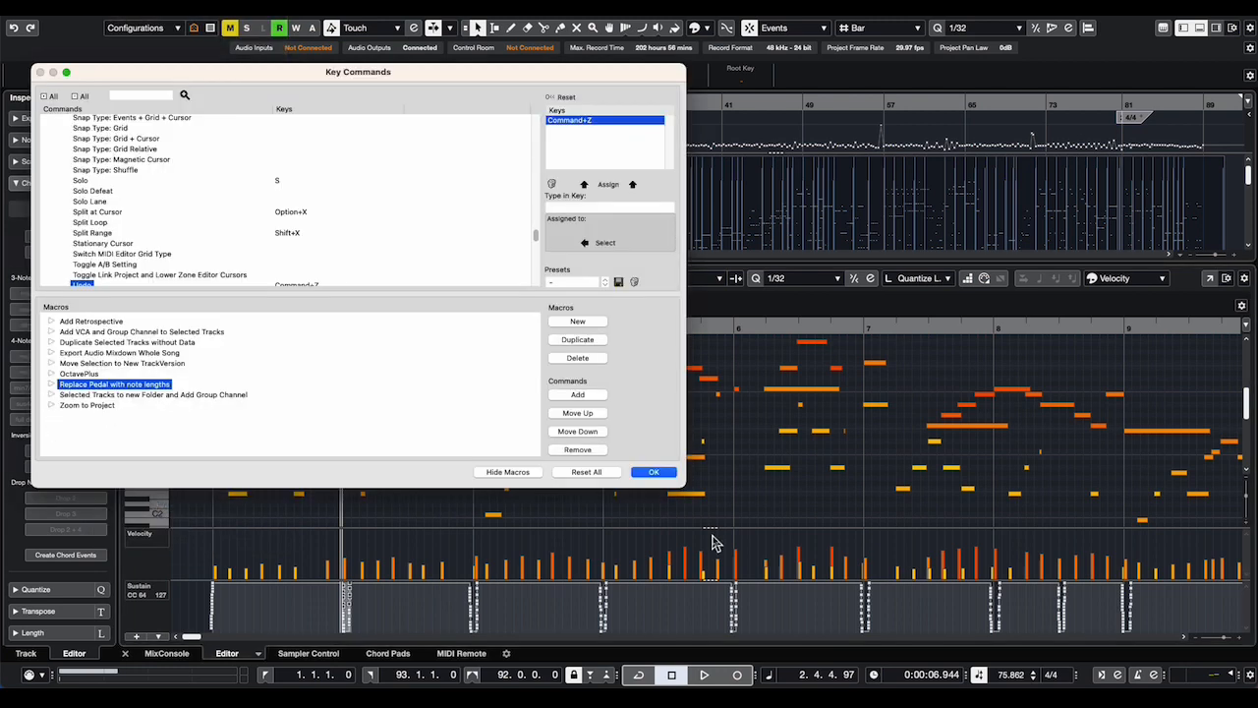
left_click(649, 473)
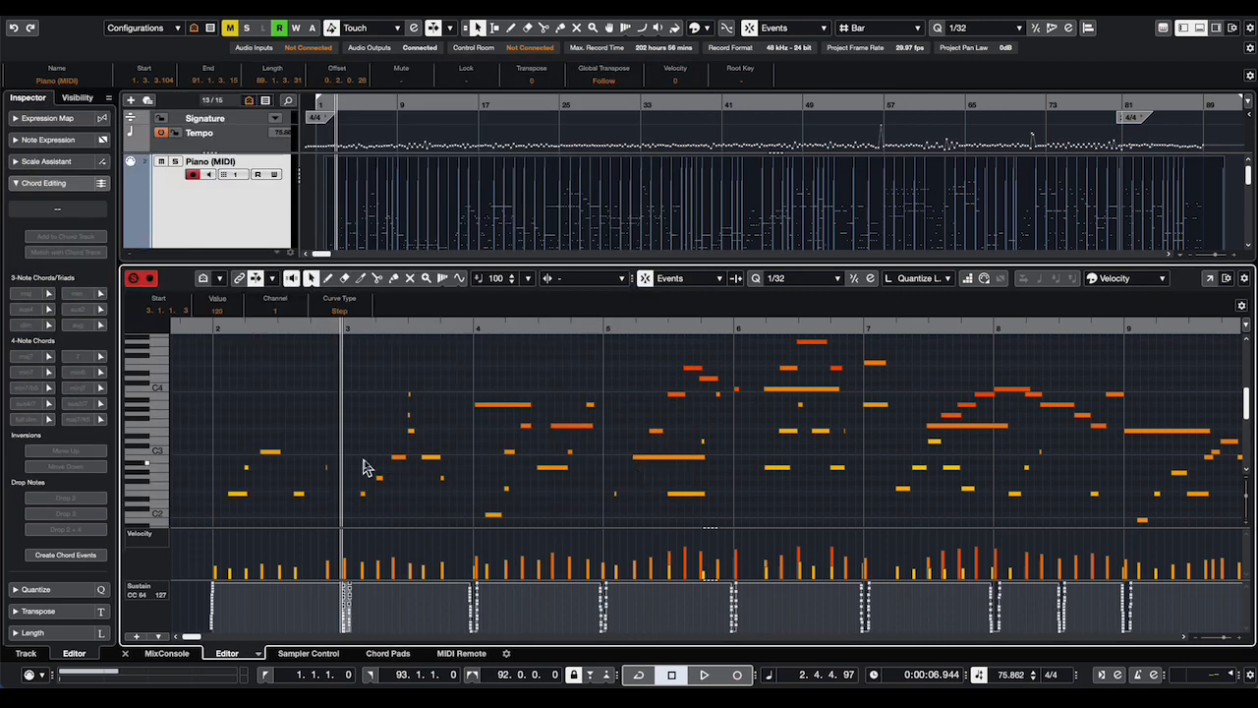
- Clear the event selection, and run the macro Replace Pedal with note lengths on the piano part and play back the result
left_click(319, 414)
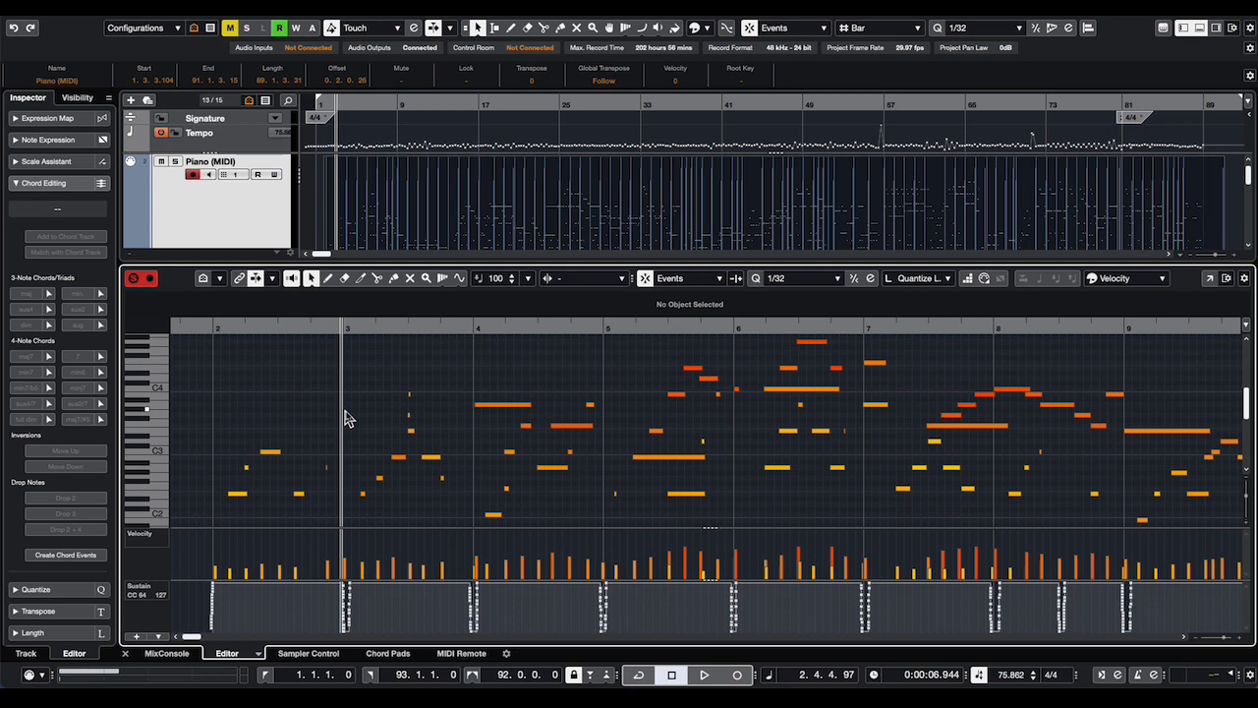
key("alt+p")
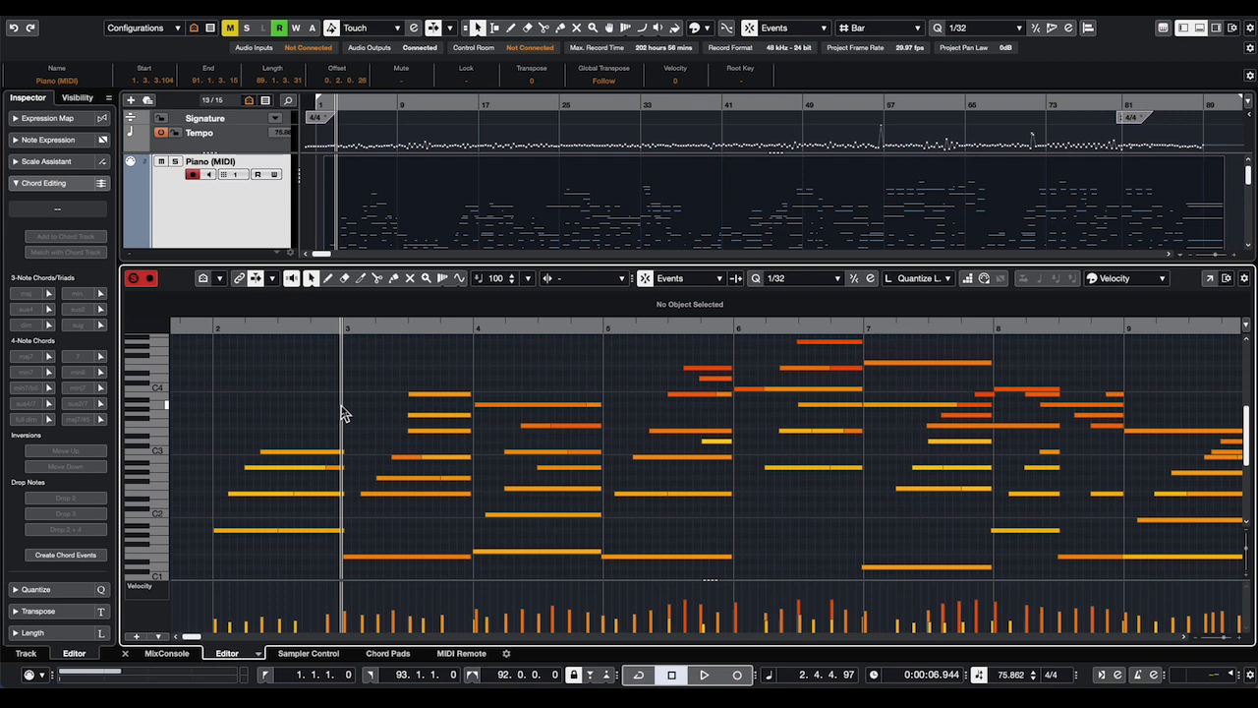
key("space")
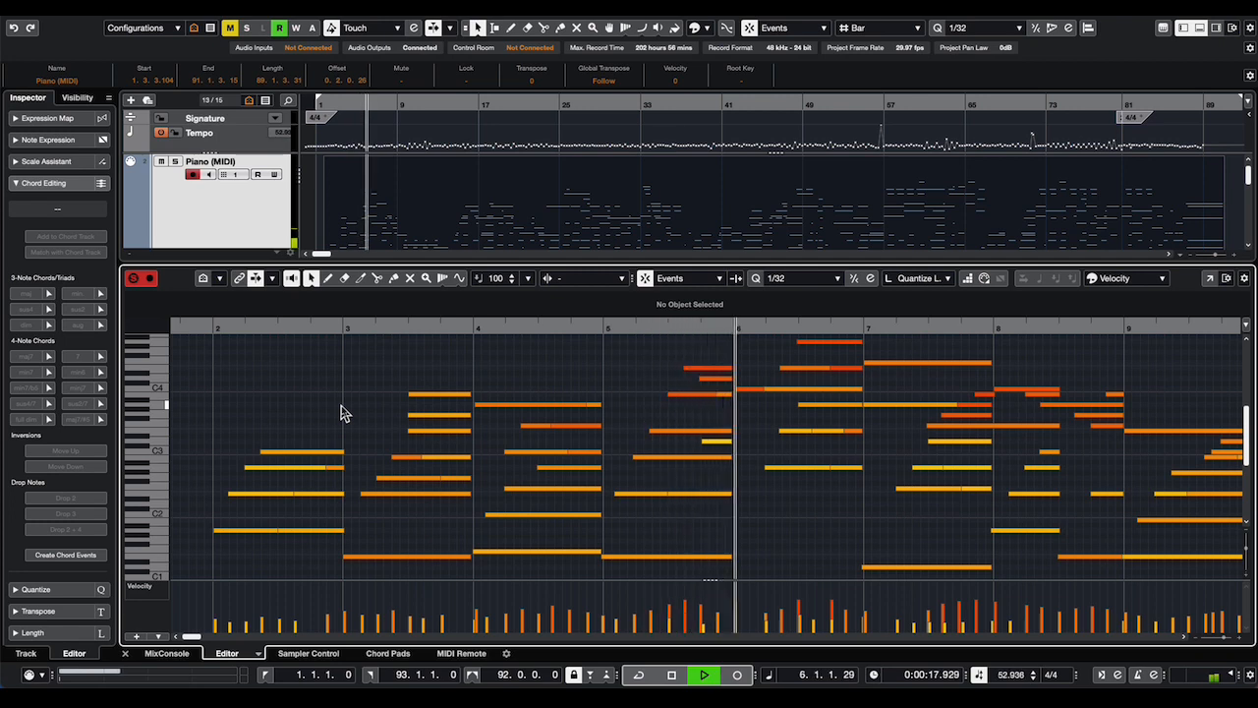
key("space")
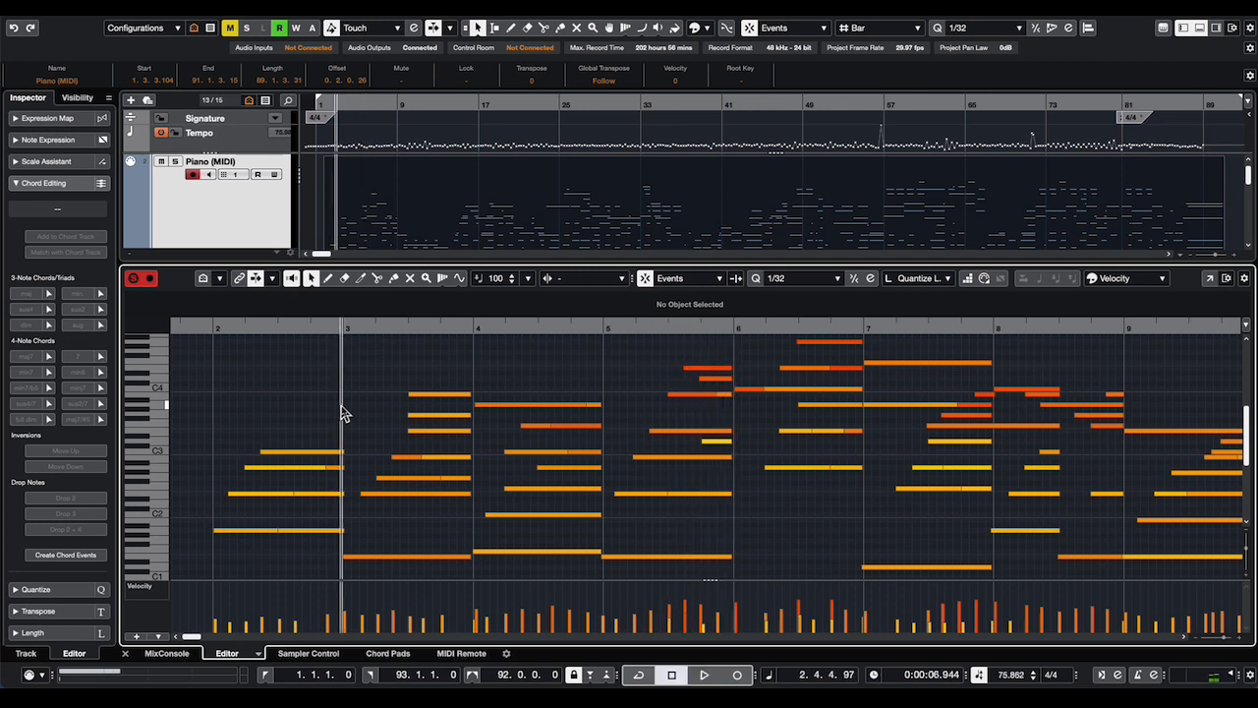